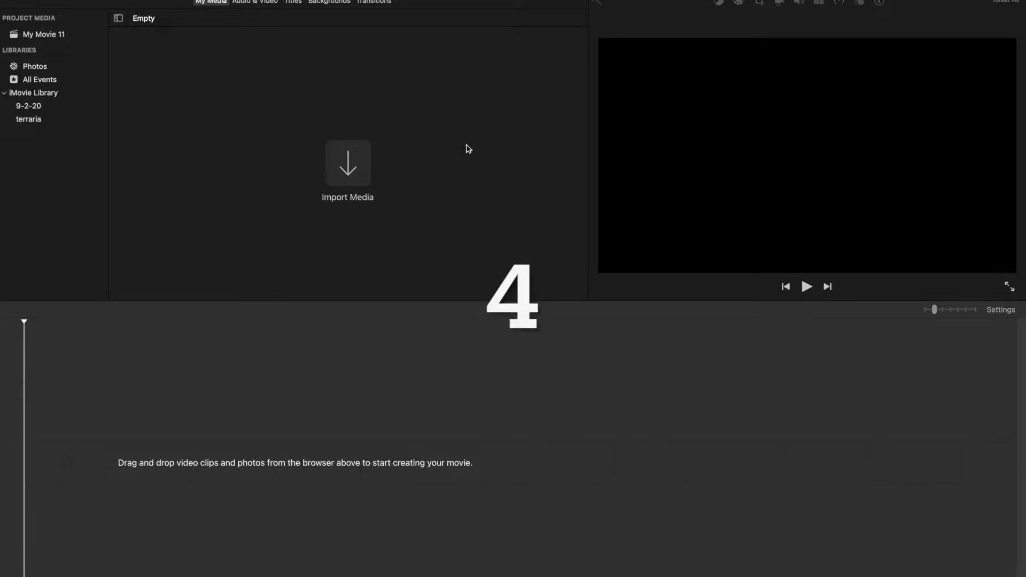
left_click(355, 165)
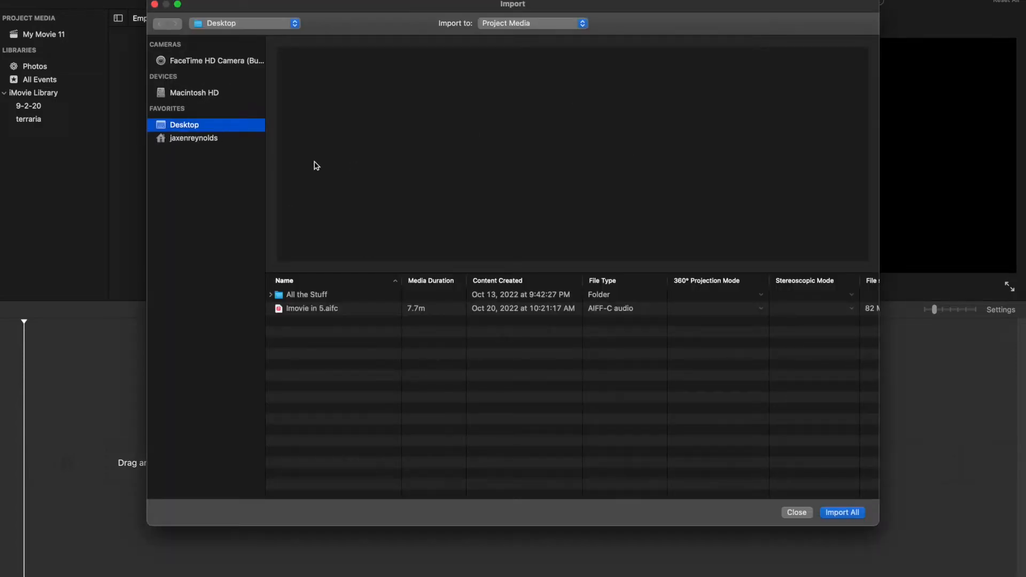
left_click(155, 5)
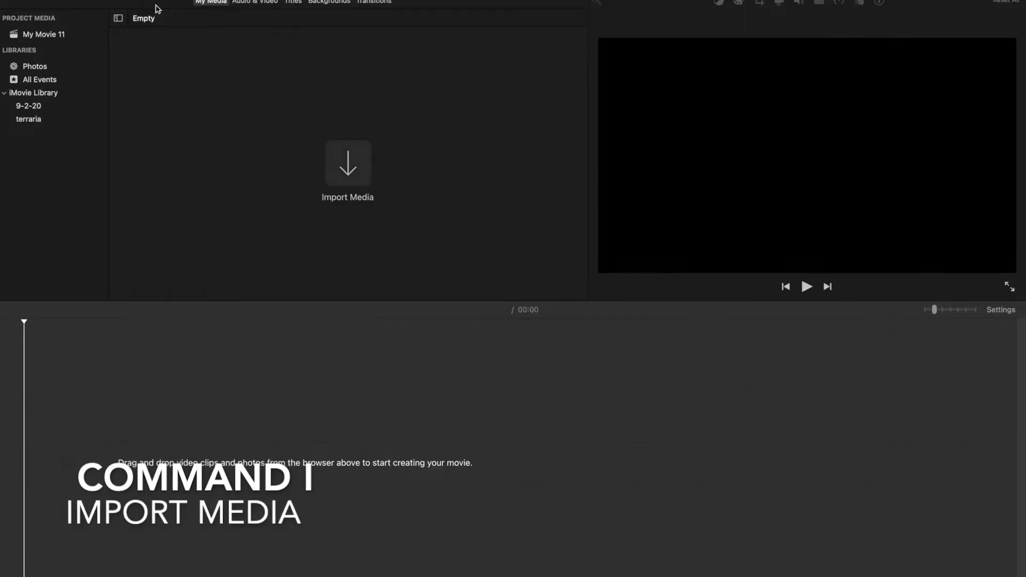
key("super+i")
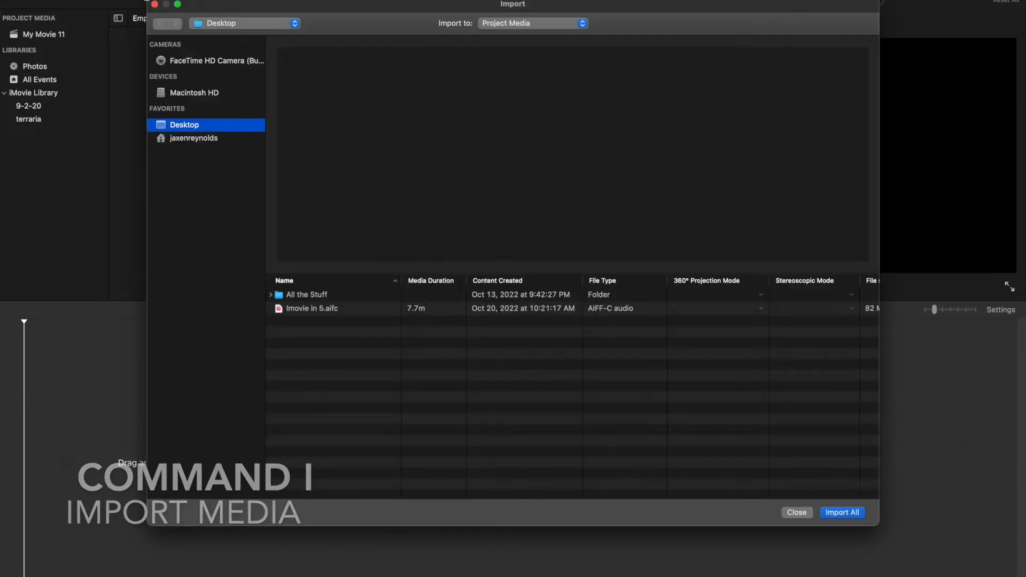
left_click(154, 4)
left_click(72, 0)
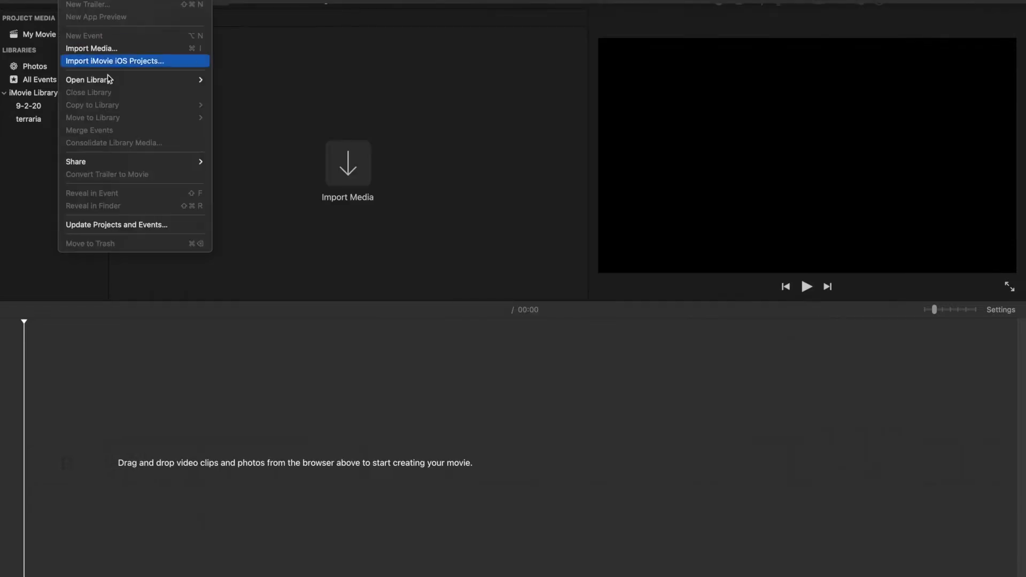
left_click(120, 52)
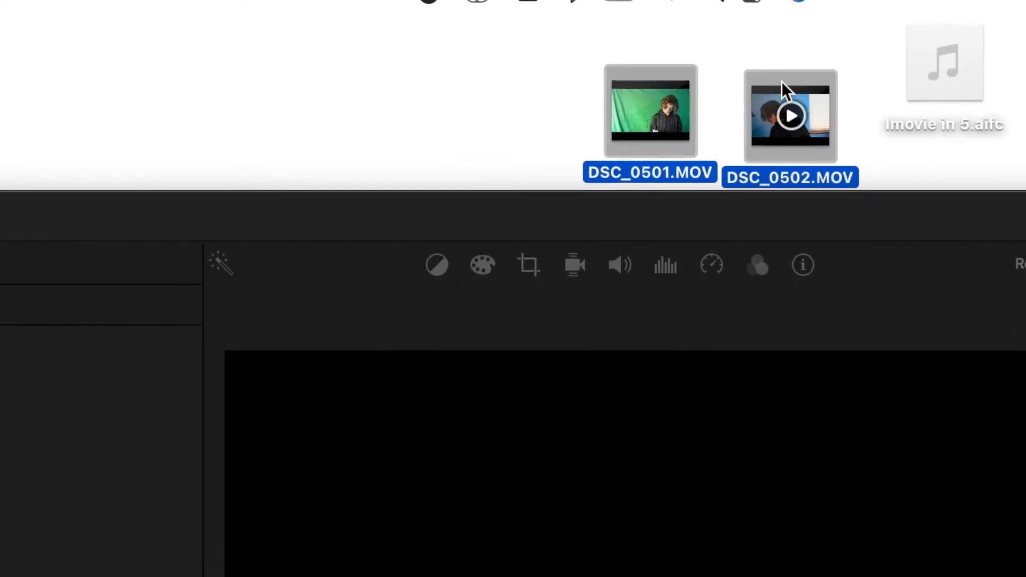
- Add DSC_0501.MOV and DSC_0502.MOV from the desktop to the timeline and select all clips
left_click_drag(782, 82, 447, 574)
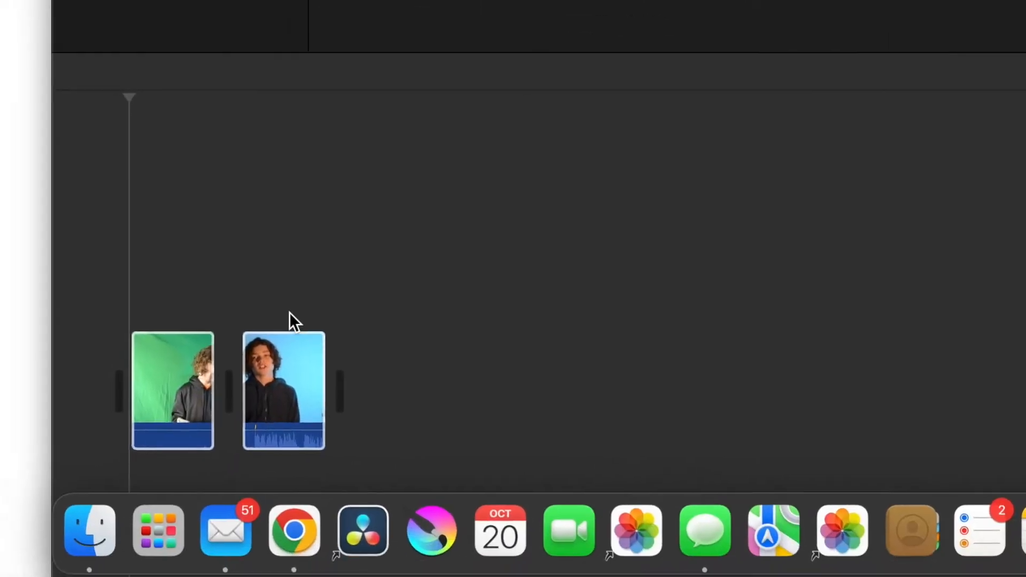
left_click(56, 460)
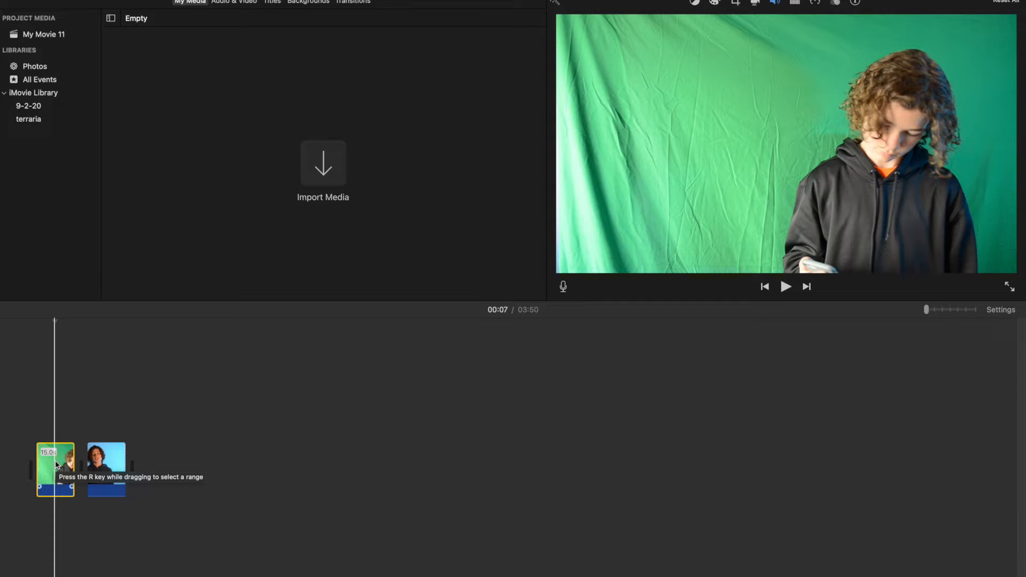
key("super+a")
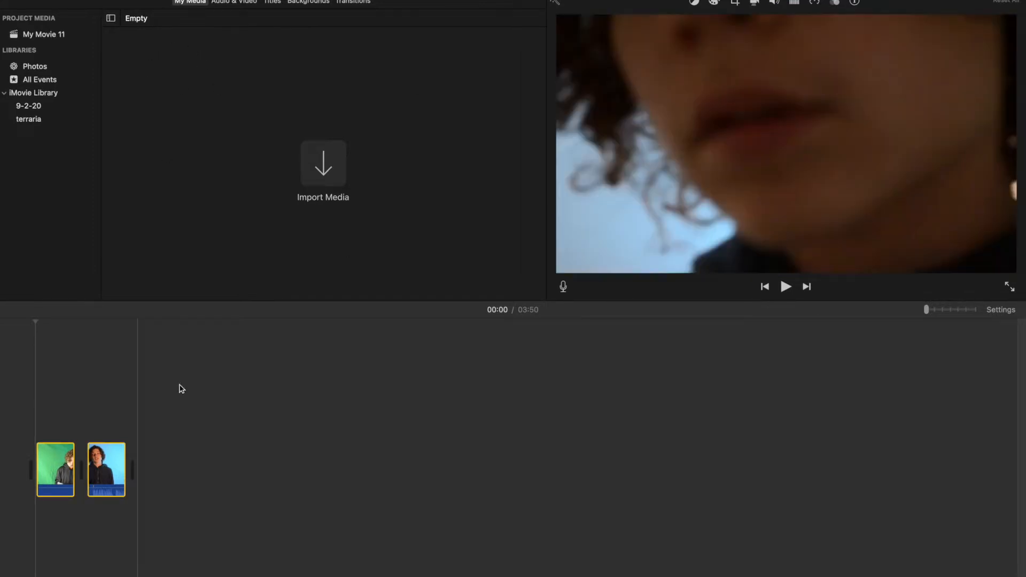
- Trim about 3 seconds off the start of the green-screen clip in the timeline
left_click(55, 469)
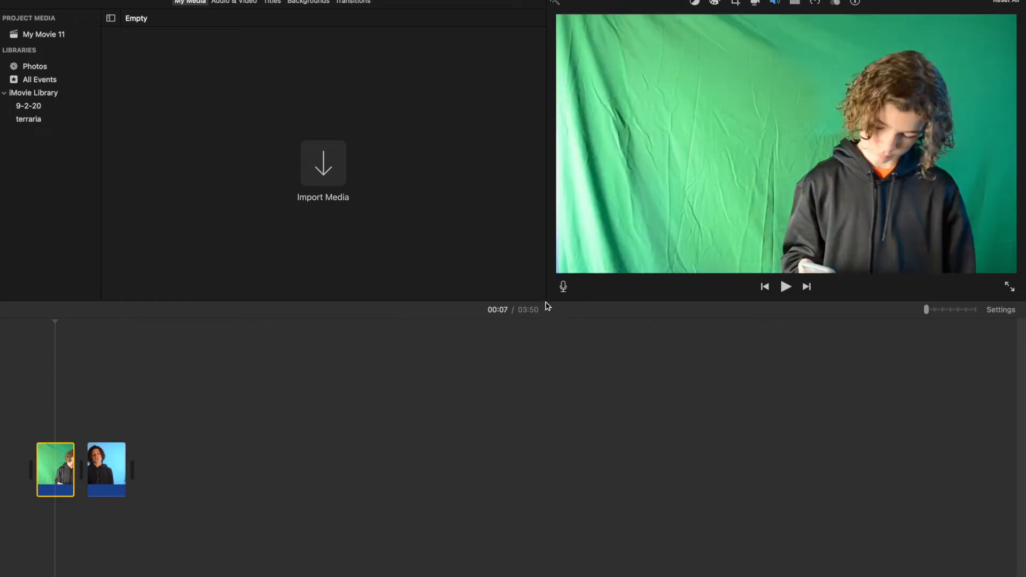
left_click_drag(926, 310, 957, 313)
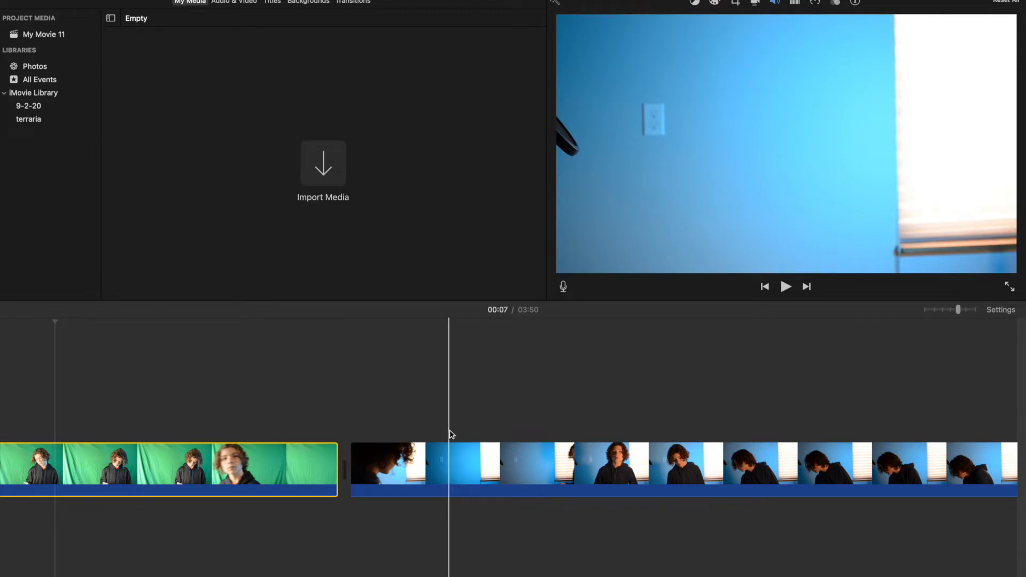
scroll(236, 460, "left", 5)
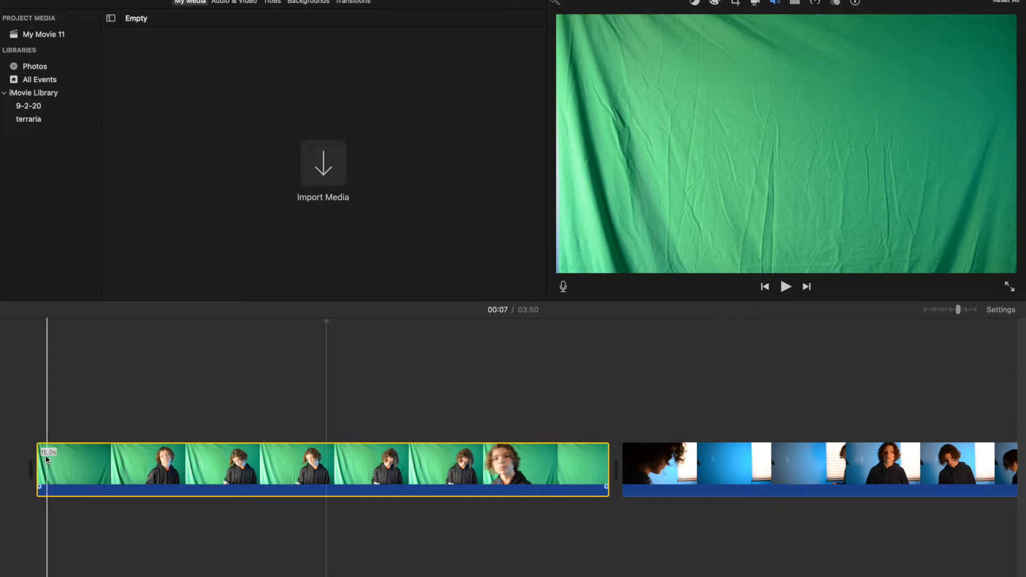
left_click_drag(43, 454, 150, 428)
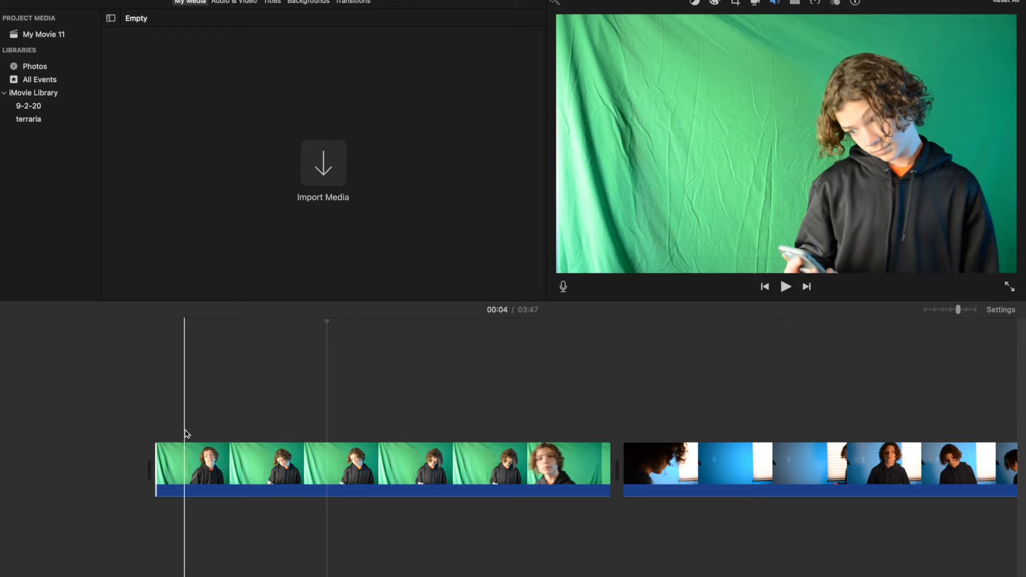
- Split the trimmed green-screen clip about 2 seconds after its start
scroll(325, 437, "right", 3)
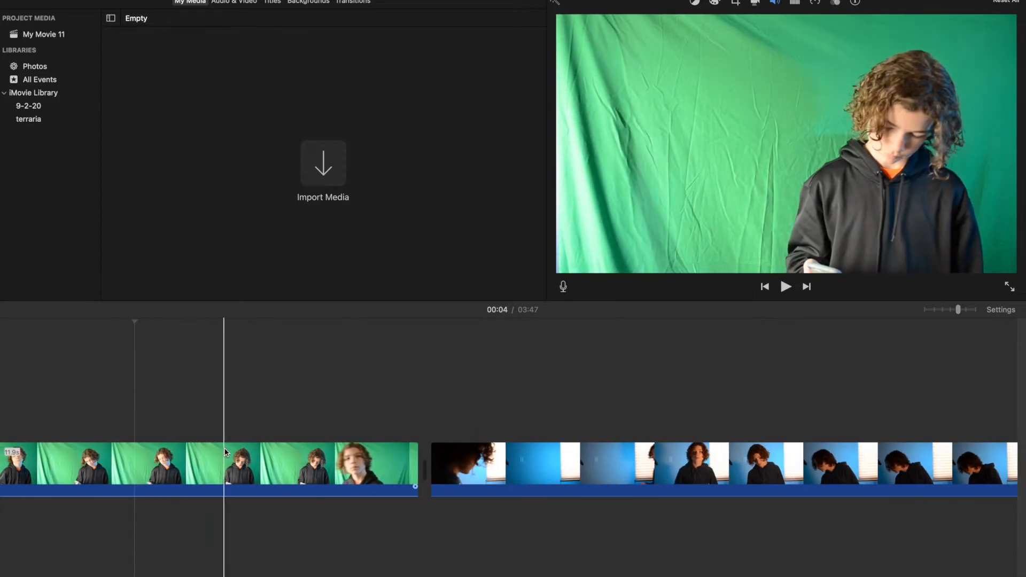
left_click(124, 469)
right_click(124, 469)
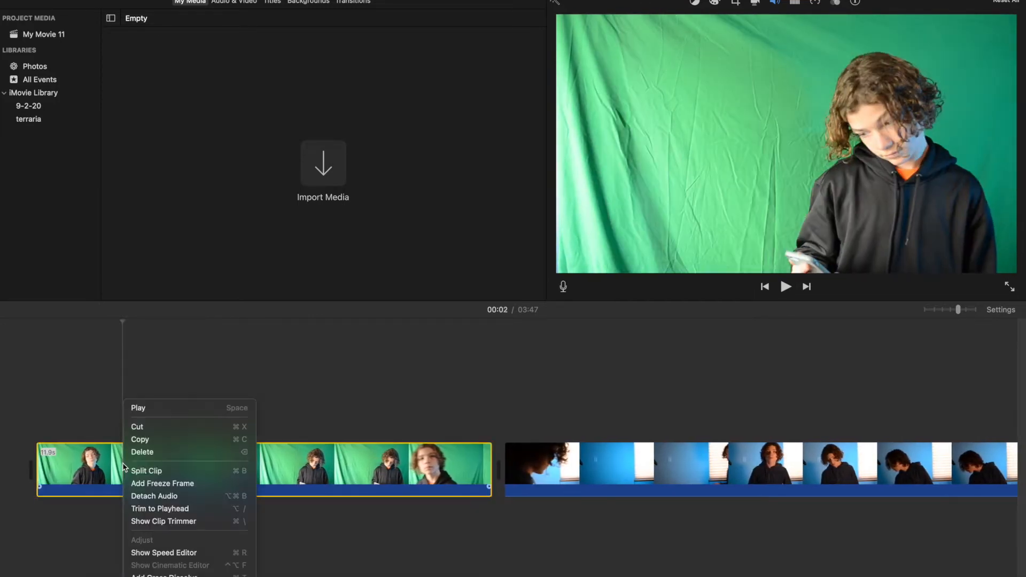
left_click(153, 472)
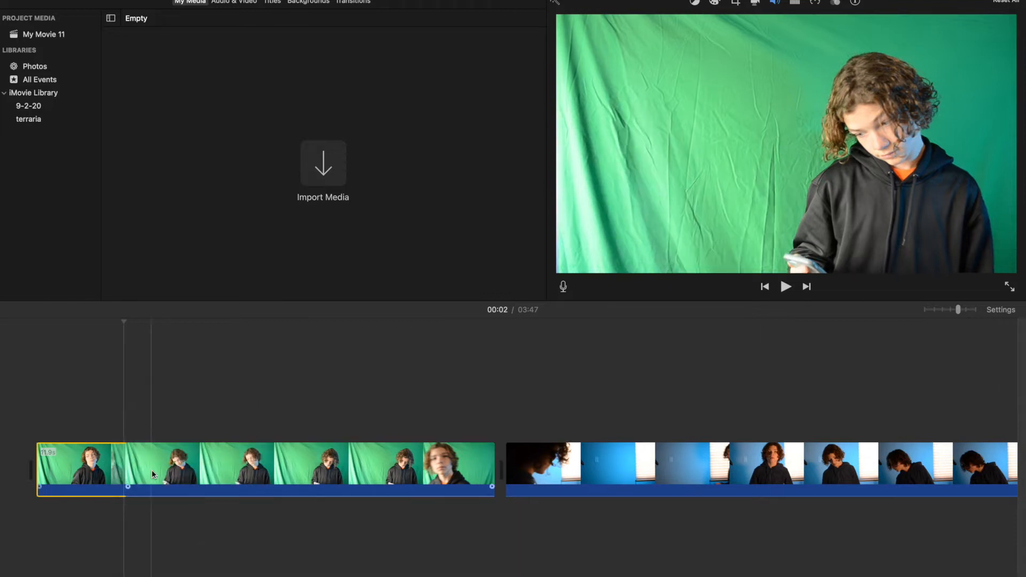
- Split the remaining green-screen part again about 3 seconds further along and delete the section between the two cuts
left_click(226, 460)
key("super+b")
left_click(195, 462)
key("Delete")
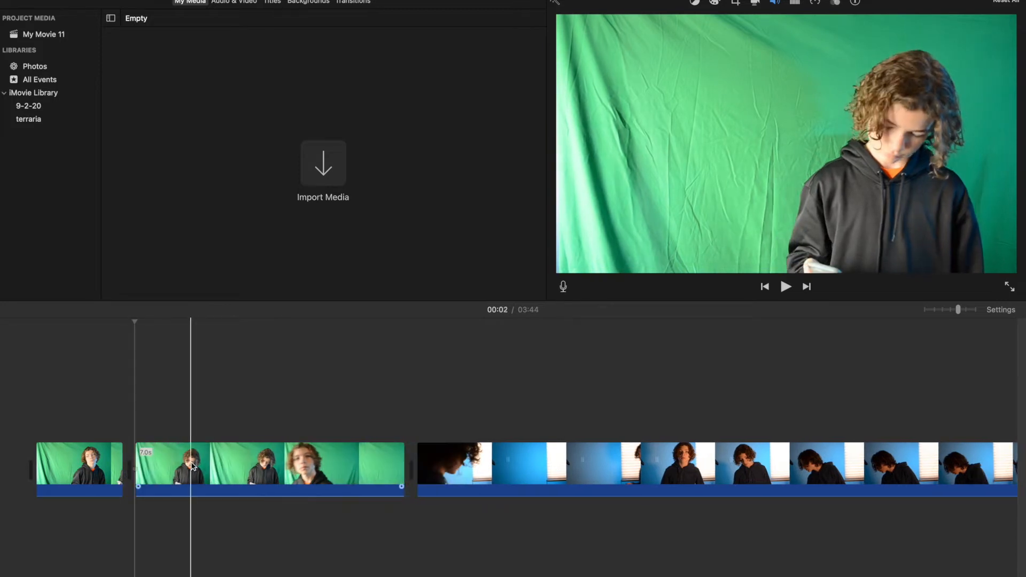
- Copy the second green-screen clip and paste it at the end of the timeline
left_click(282, 469)
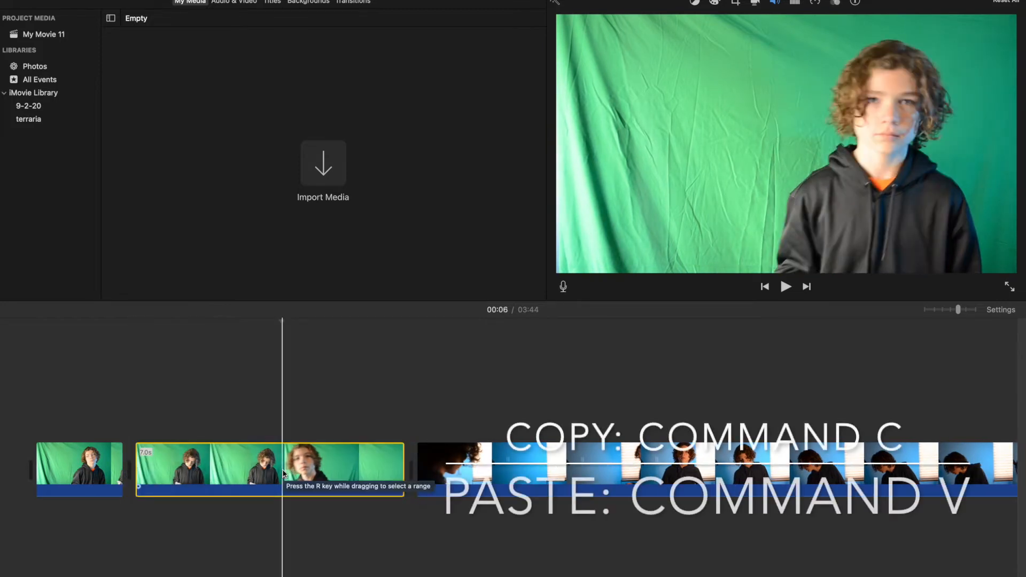
scroll(282, 469, "right", 10)
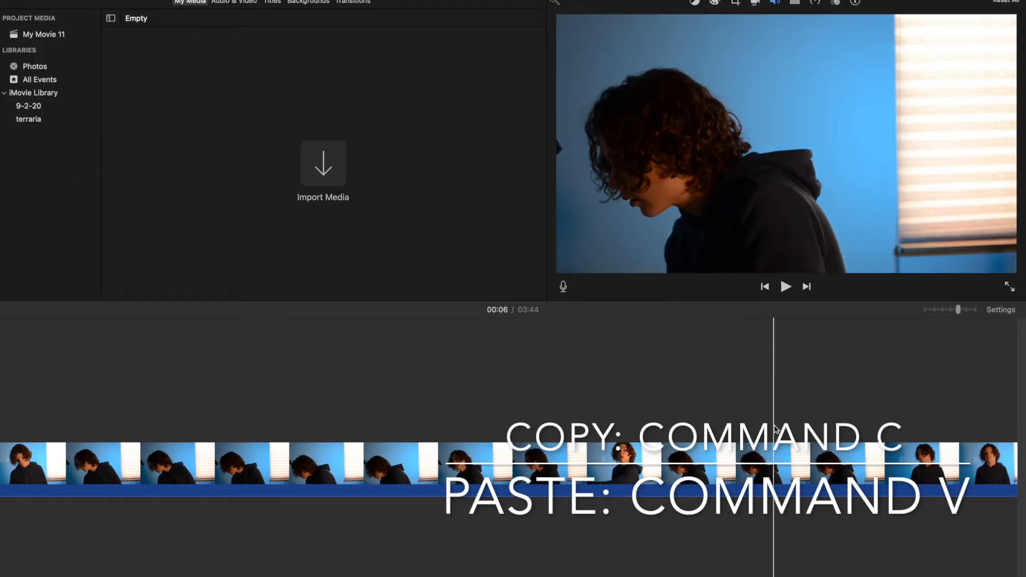
scroll(777, 429, "right", 10)
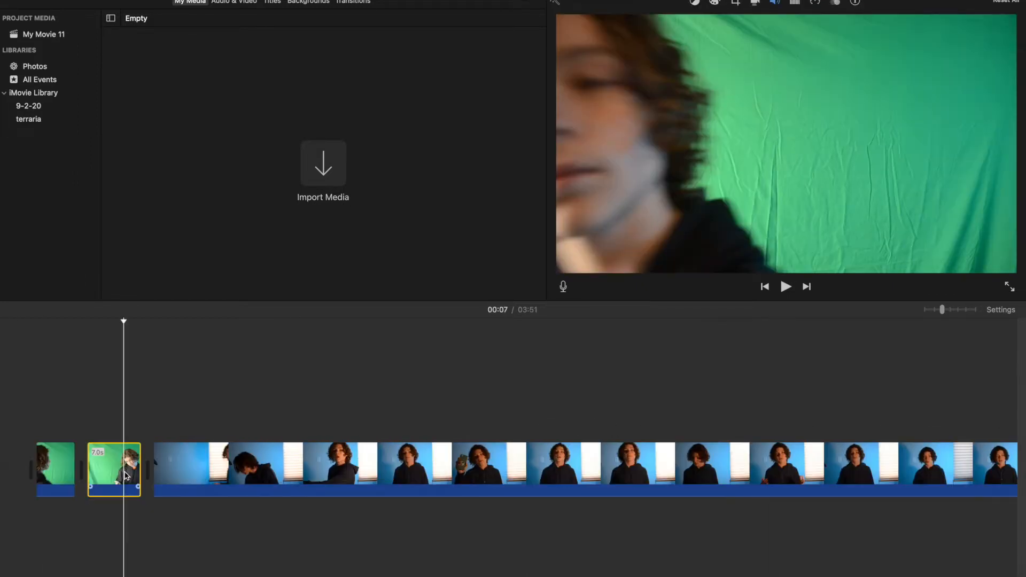
- Delete the second green-screen clip, undo the deletion and redo it
key("Delete")
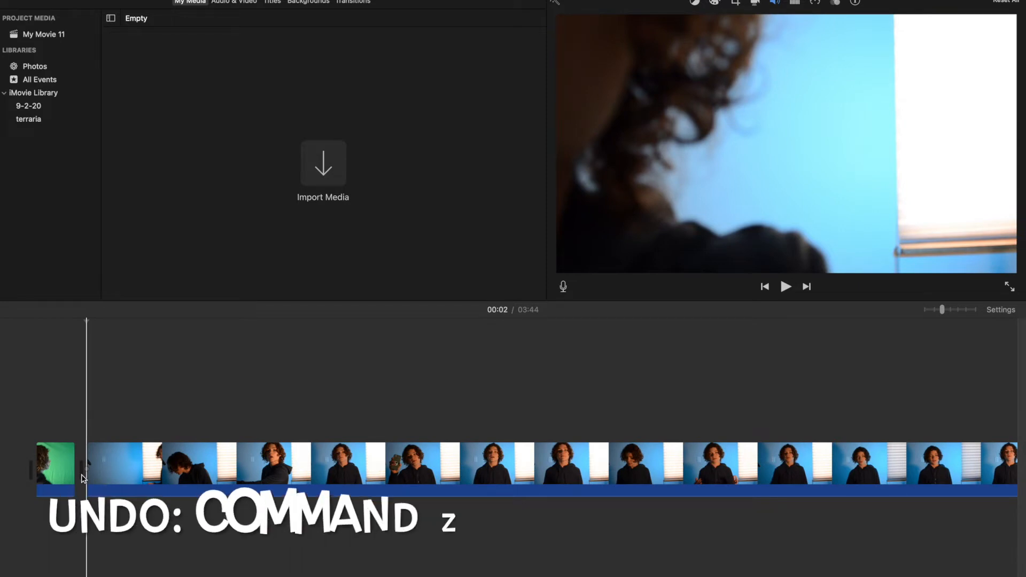
key("super+z")
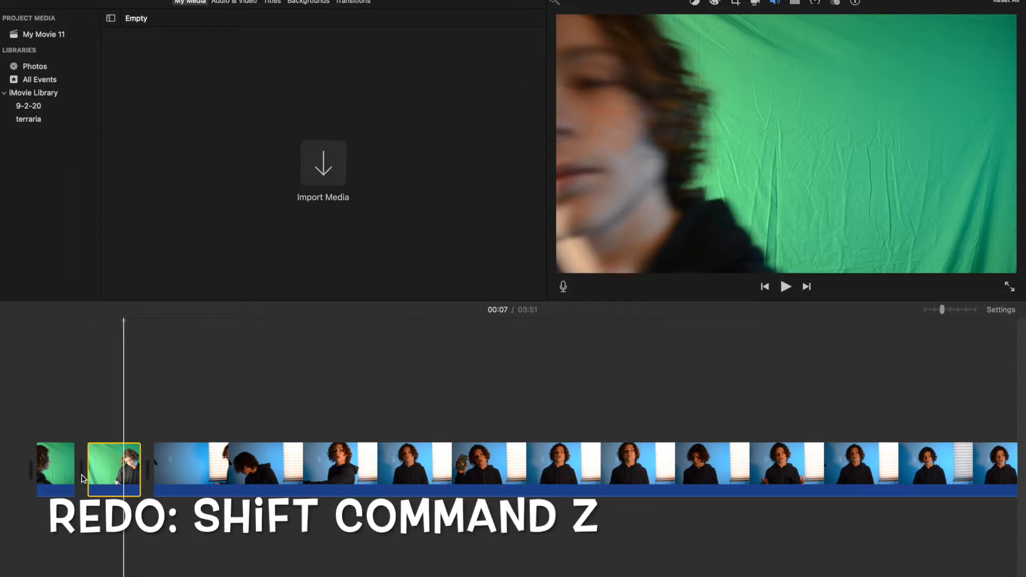
key("shift+super+z")
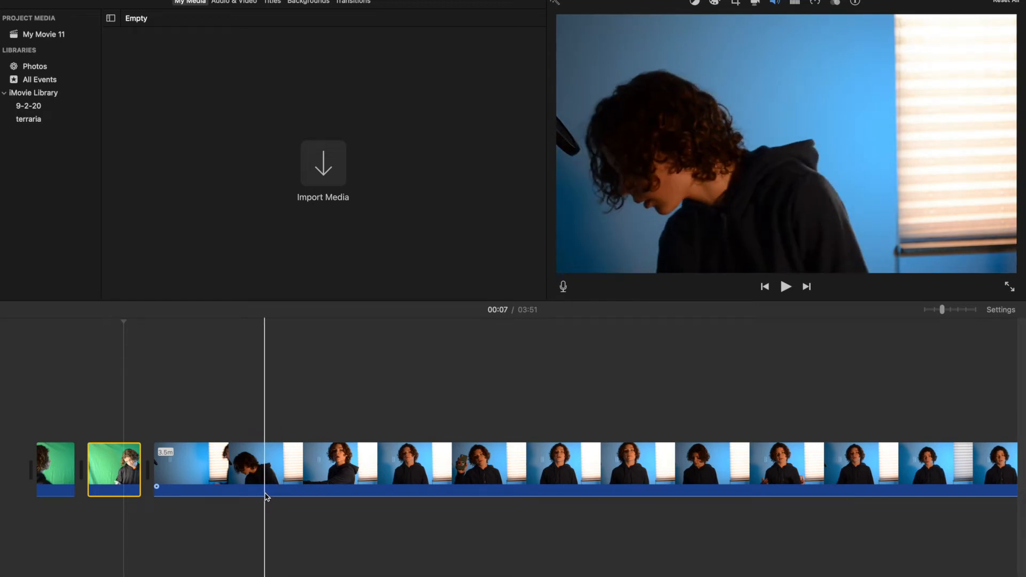
- Detach the audio from the second green-screen clip and from the DSC_0502 clip
right_click(269, 481)
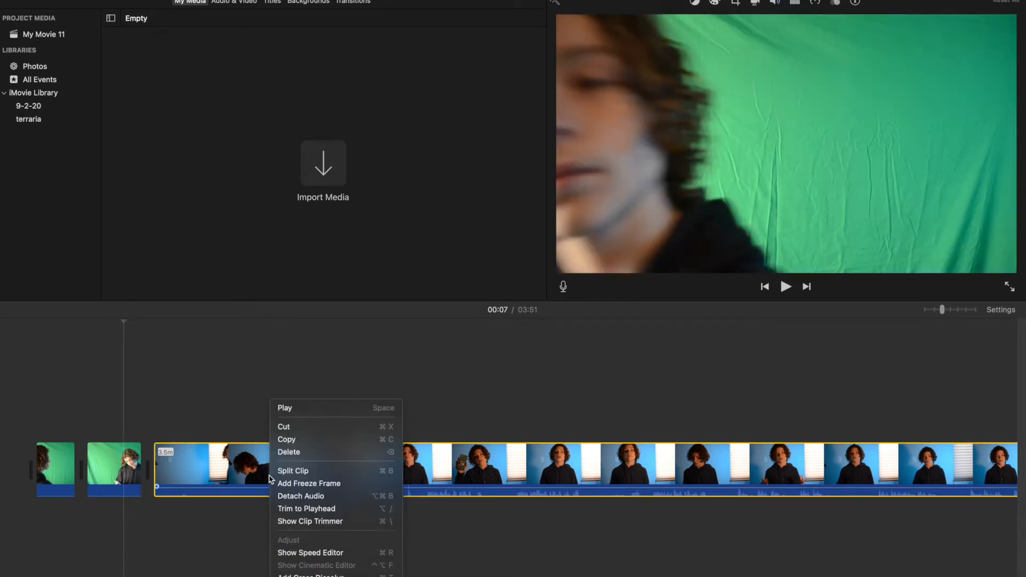
left_click(335, 497)
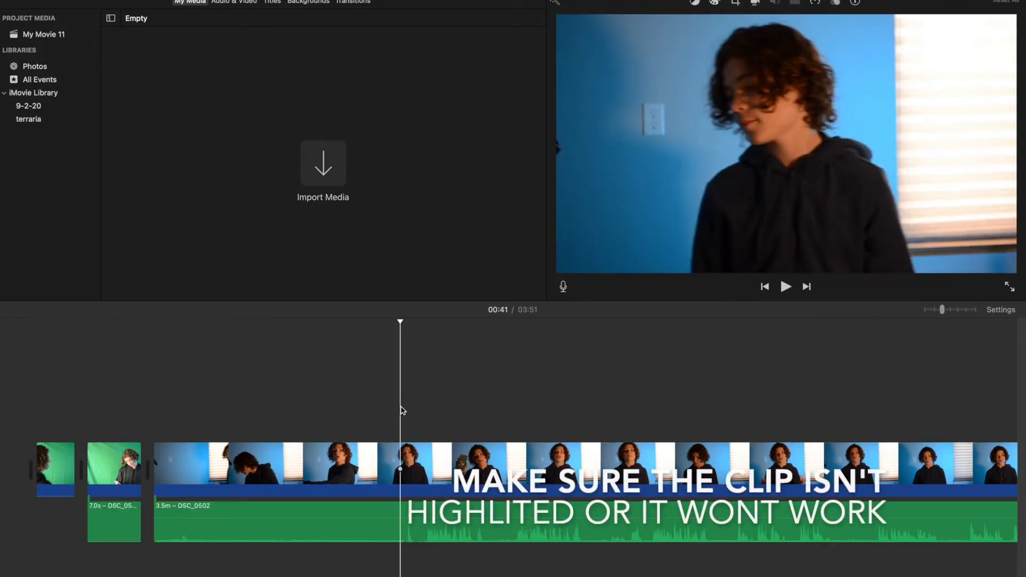
- Adjust the volume of the detached DSC_0502 audio, both on its waveform and as a clip percentage
left_click_drag(389, 518, 391, 517)
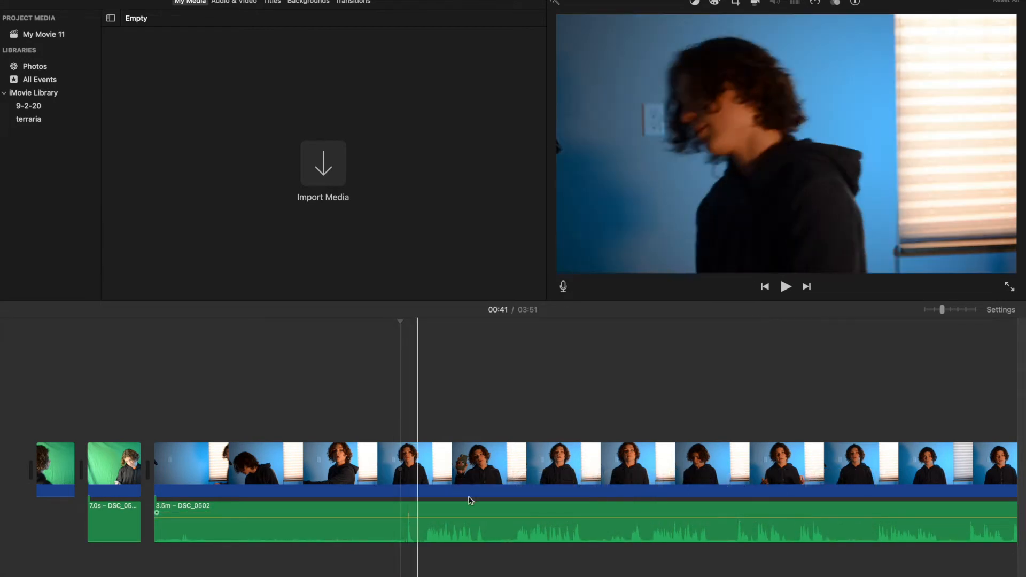
left_click(573, 521)
left_click(775, 2)
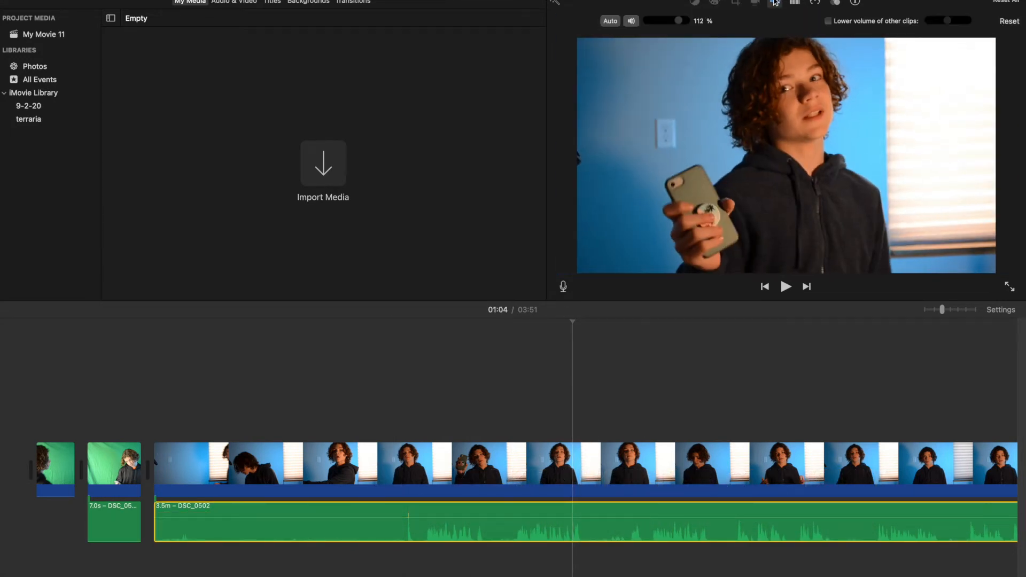
left_click_drag(670, 22, 676, 28)
- Add a long fade-in at the start of the detached DSC_0502 audio and a fade-out of about 13 seconds at its end
left_click(198, 400)
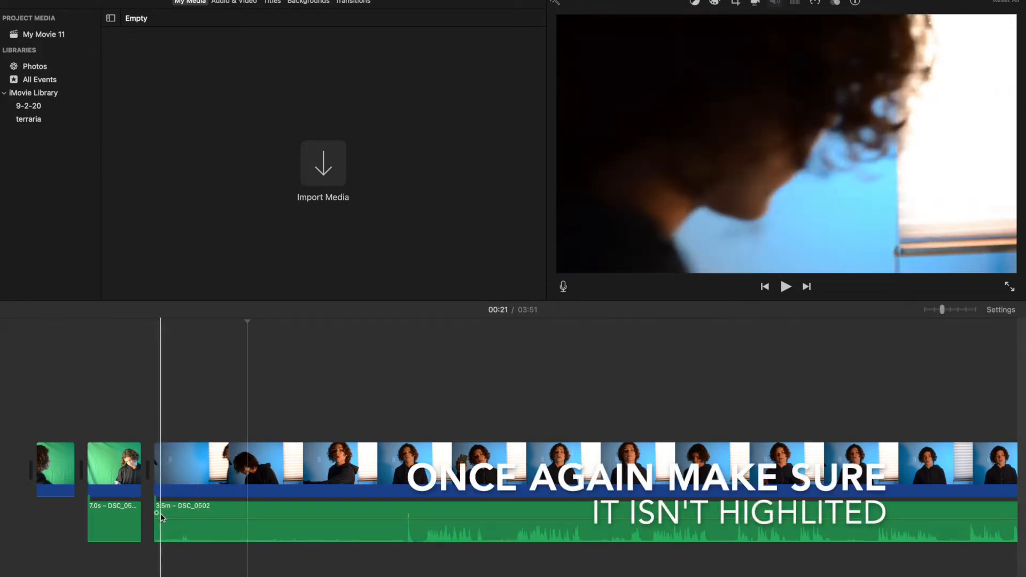
left_click_drag(155, 512, 572, 511)
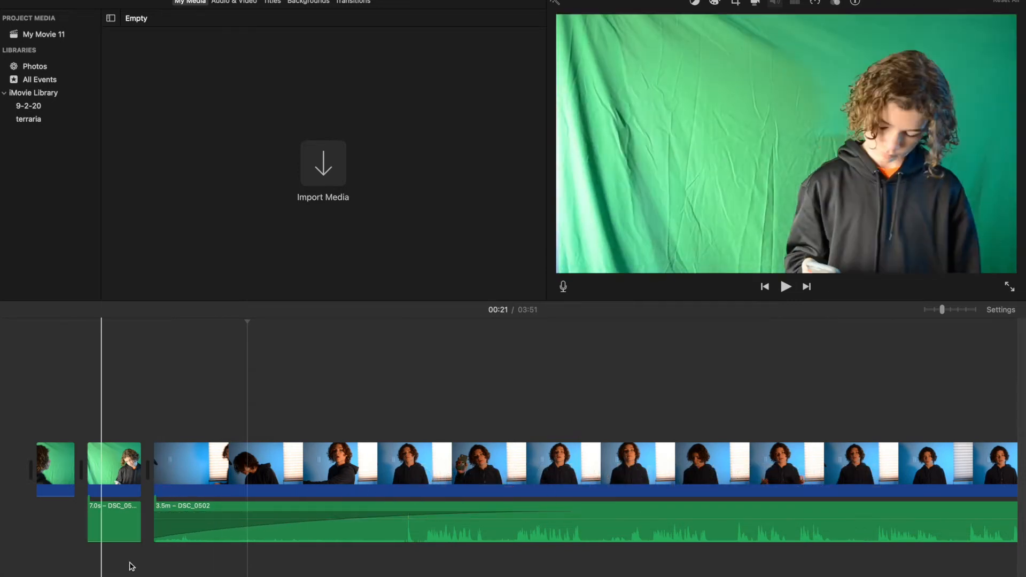
scroll(618, 514, "right", 15)
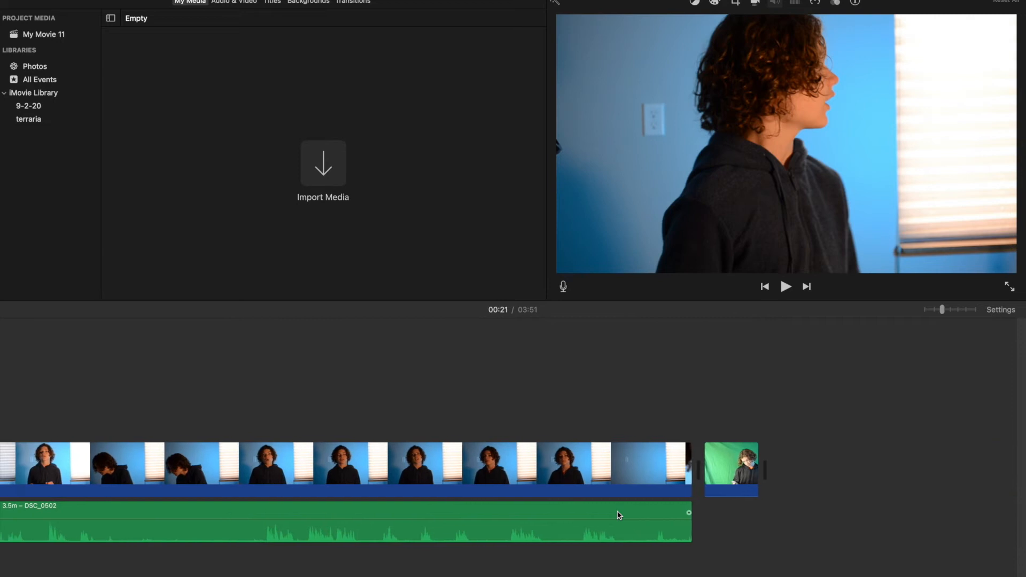
left_click_drag(689, 513, 595, 513)
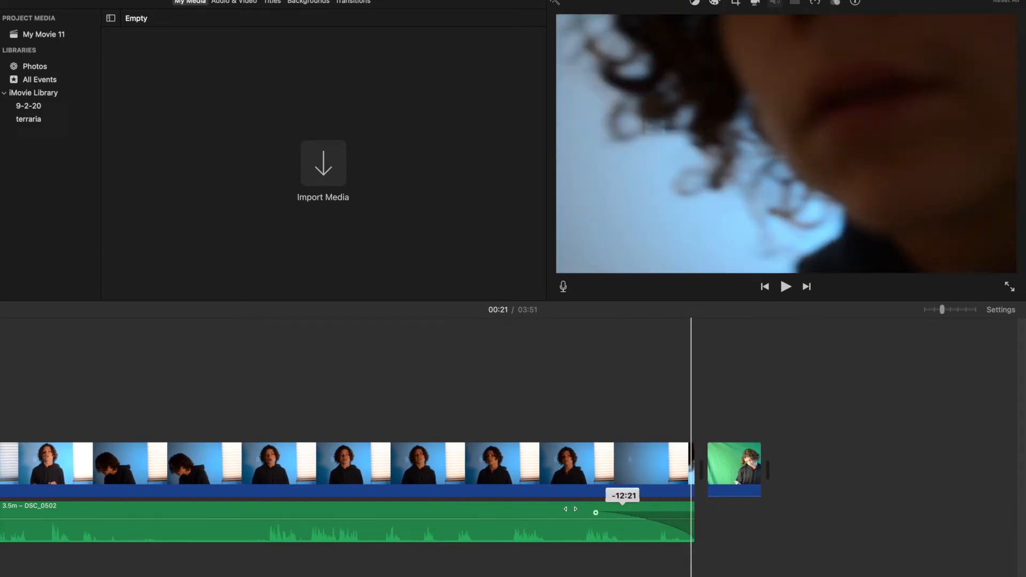
scroll(258, 447, "left", 15)
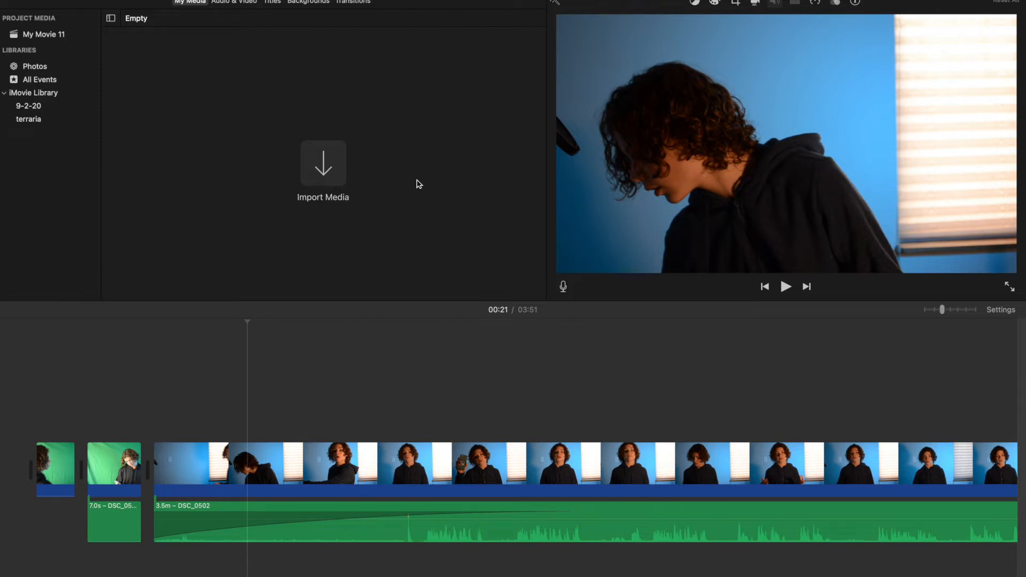
- Show the music library and look through its available playlists
left_click(250, 4)
left_click(143, 19)
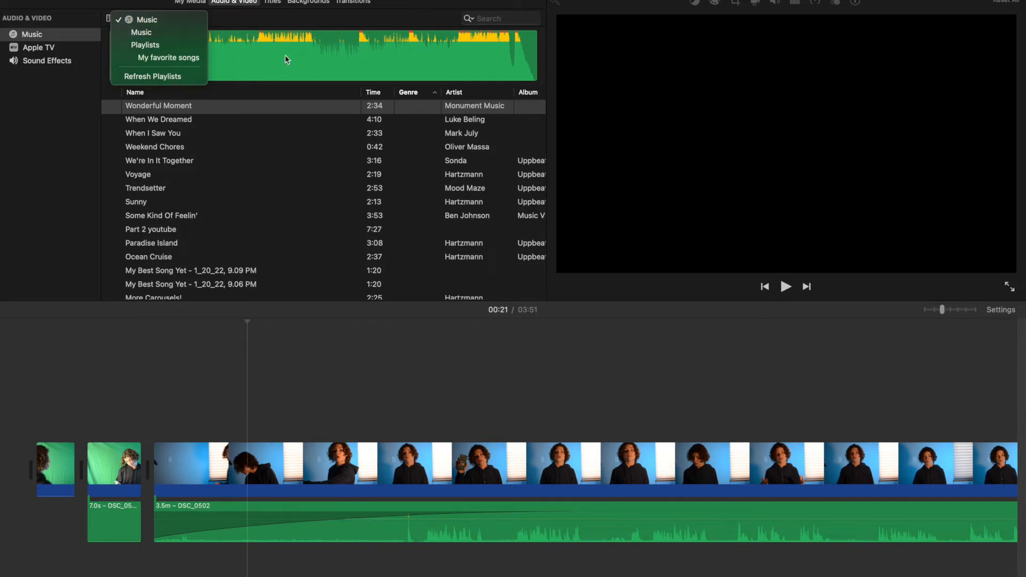
key("Escape")
- Look through the sound effect categories and list the Theme Music tracks
left_click(46, 60)
left_click(129, 19)
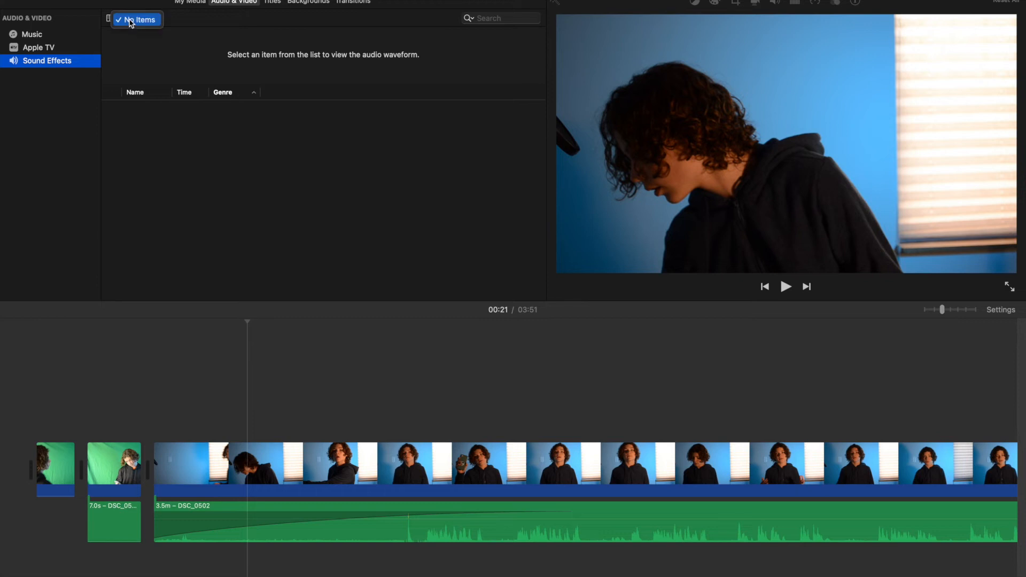
left_click(151, 21)
left_click(155, 19)
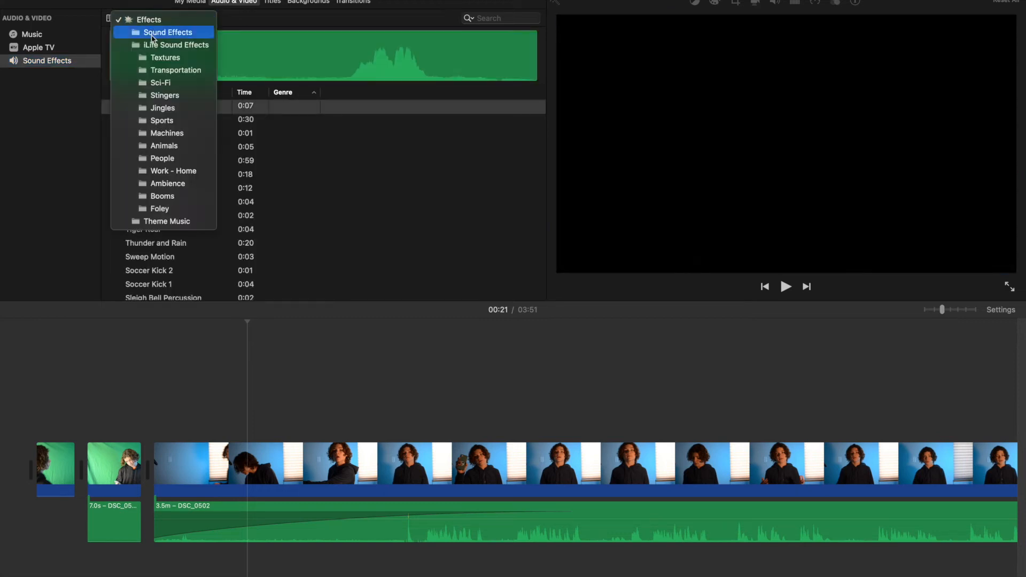
left_click(165, 221)
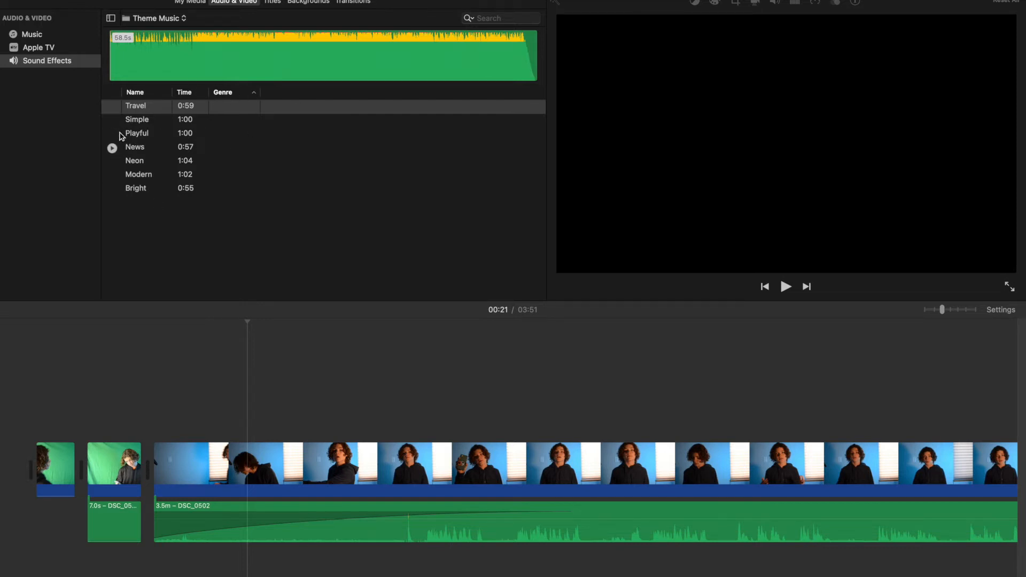
- Add the Simple theme music as background music beneath the clips, starting at the second clip
left_click_drag(170, 121, 86, 573)
left_click(429, 546)
scroll(327, 530, "down", 1)
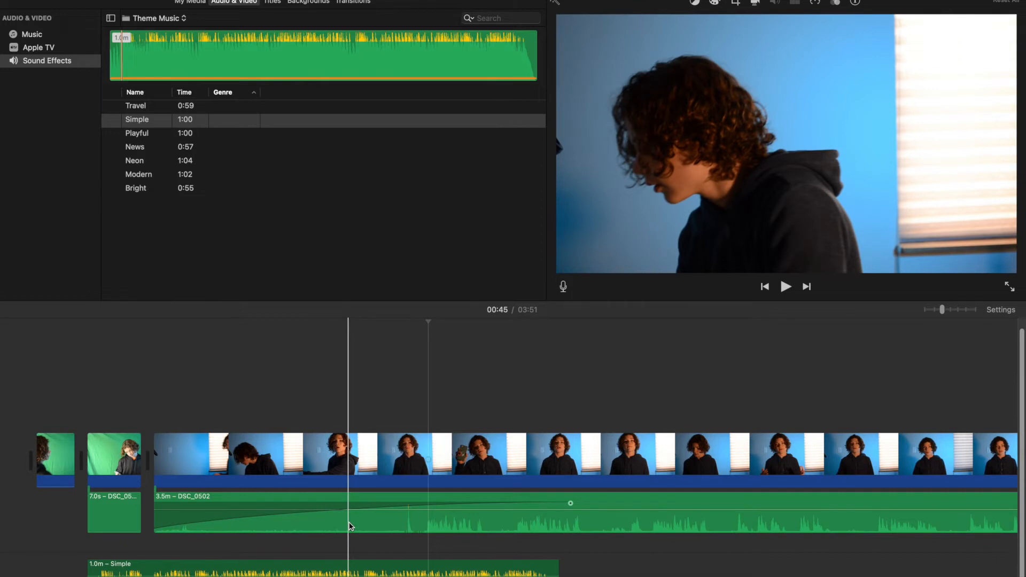
- For the detached DSC_0502 audio, lower the volume of other clips and reduce background noise by 43%
left_click(400, 529)
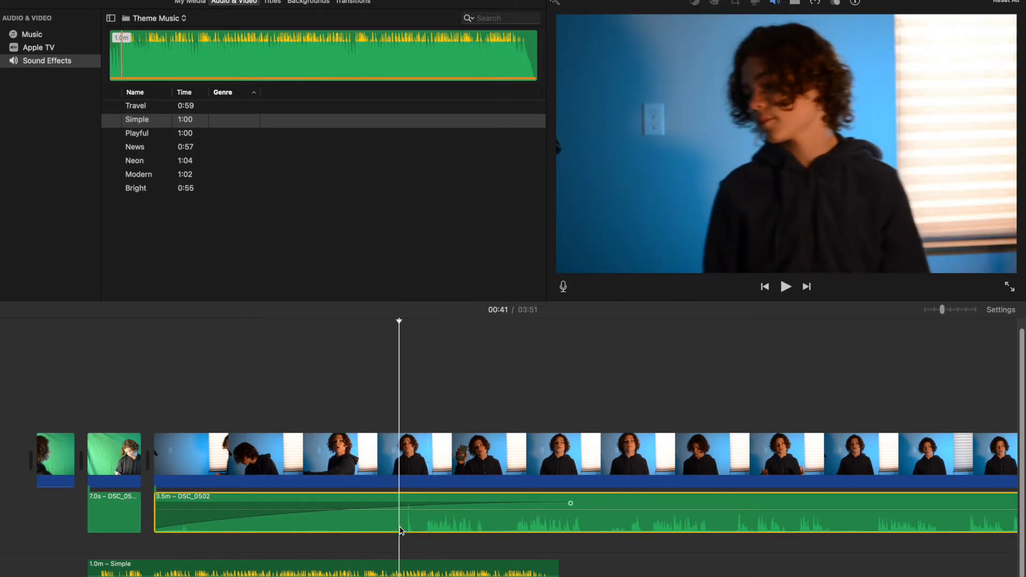
left_click(775, 2)
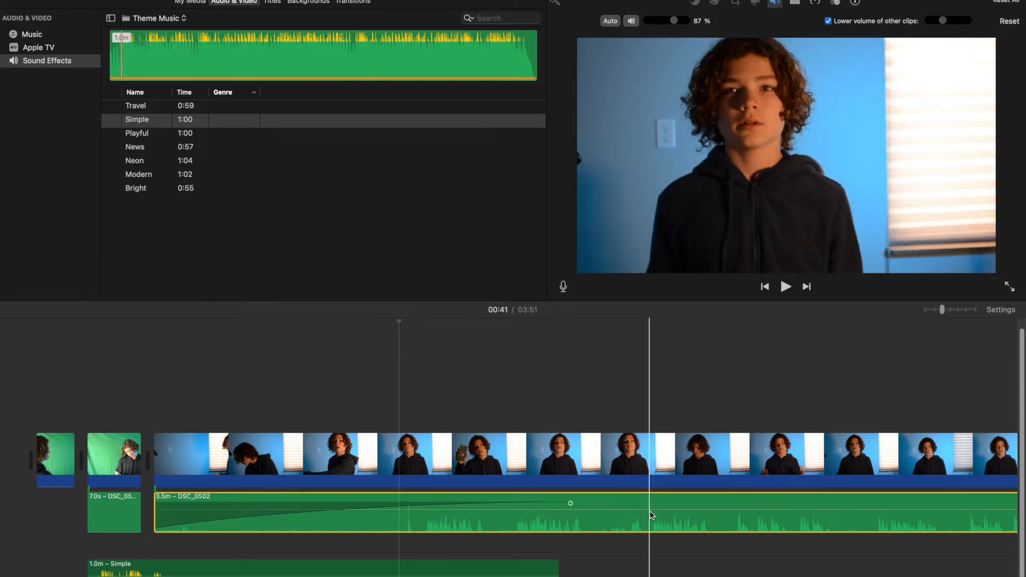
left_click(797, 3)
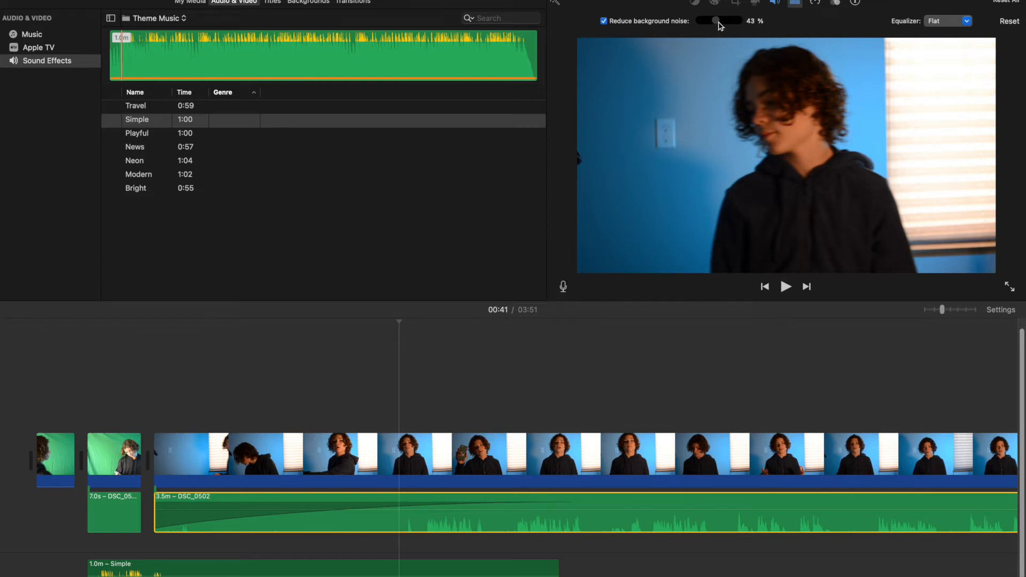
- Look through the audio effects available for the detached DSC_0502 audio without applying one
left_click(836, 3)
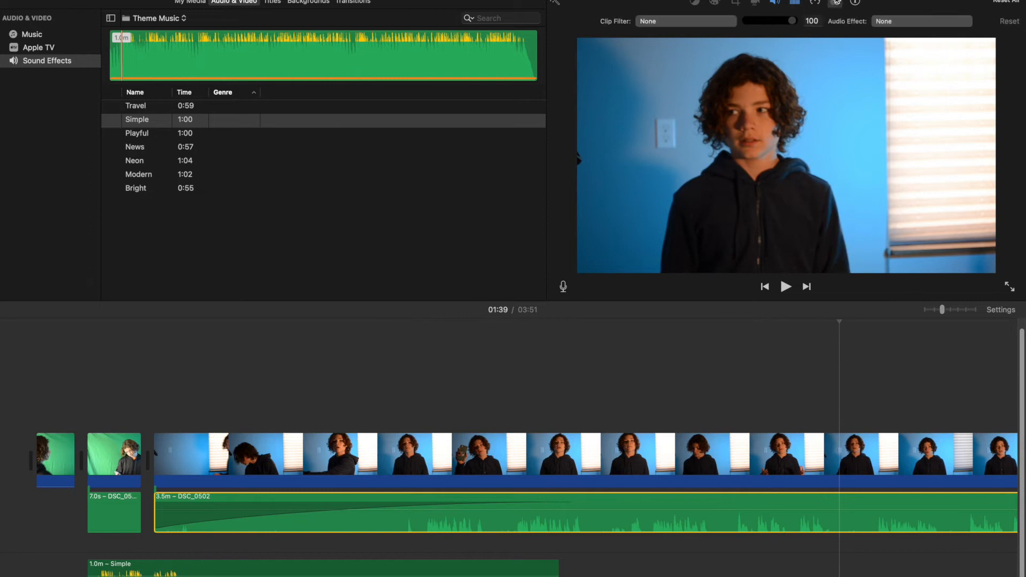
left_click(910, 23)
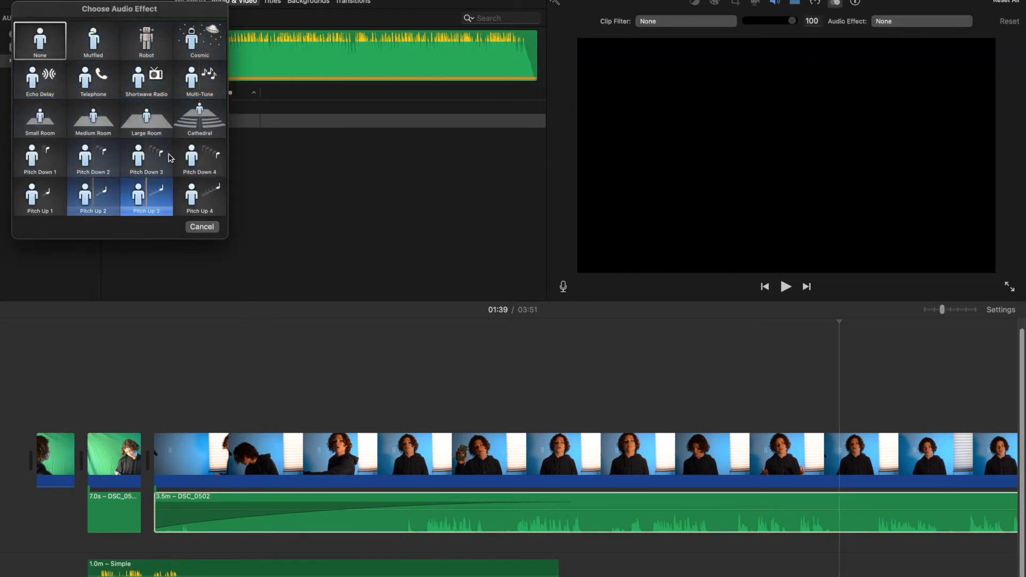
left_click(309, 229)
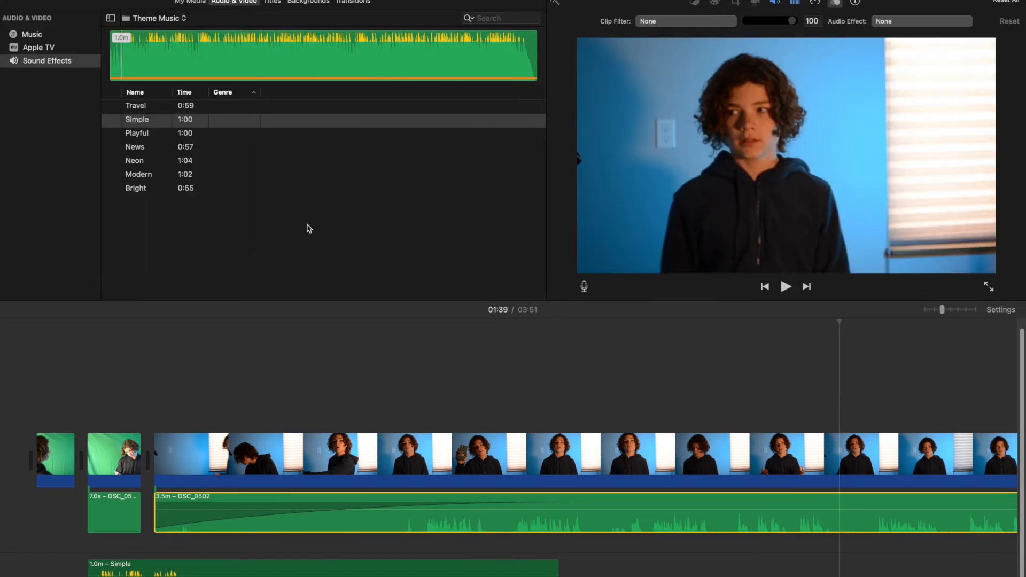
- List all sound effects and add Whale Sounds twice plus a 4.7-second effect beneath the start of the long DSC_0502 audio
left_click(172, 20)
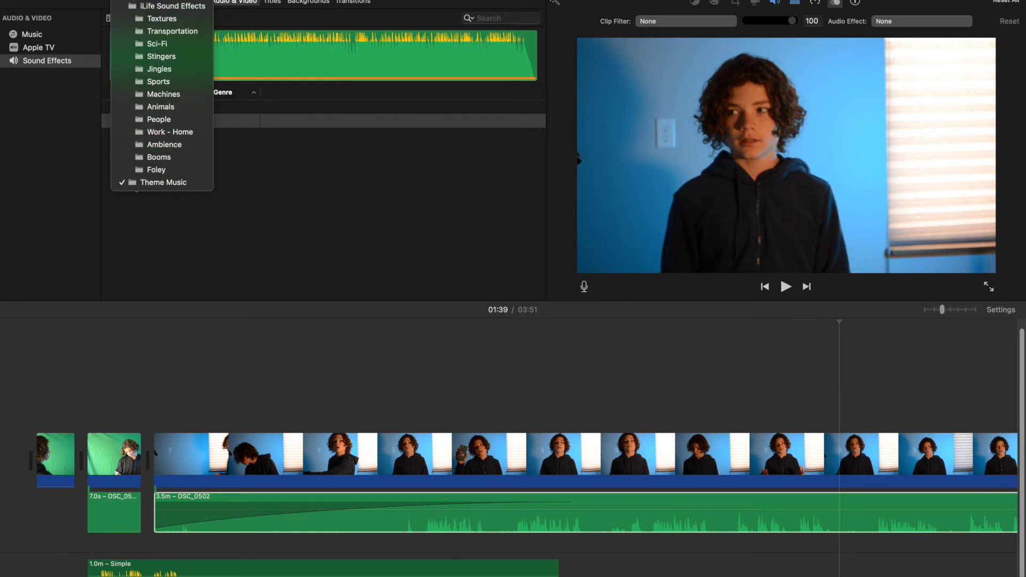
left_click(172, 5)
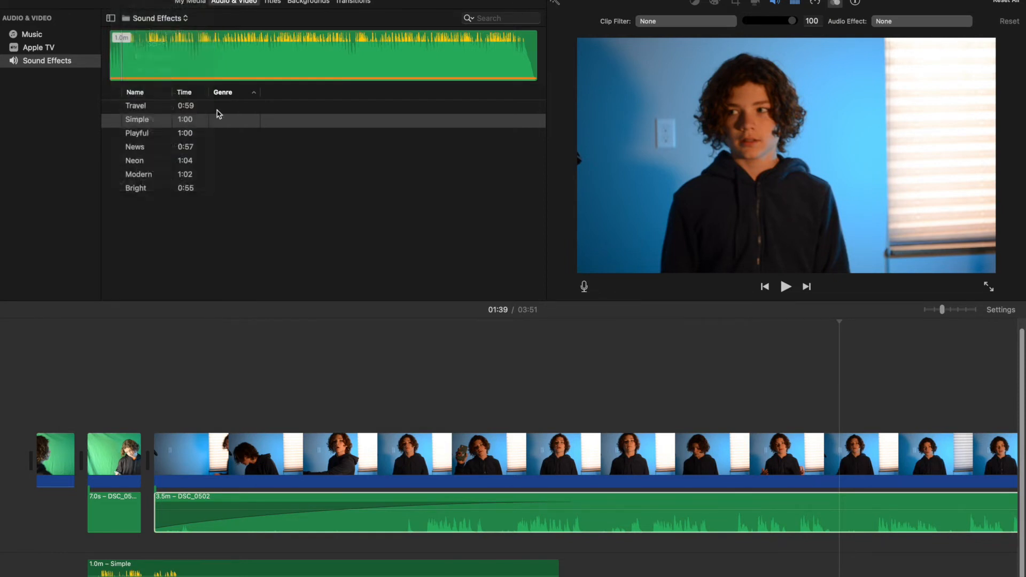
left_click_drag(166, 111, 154, 552)
scroll(178, 534, "down", 2)
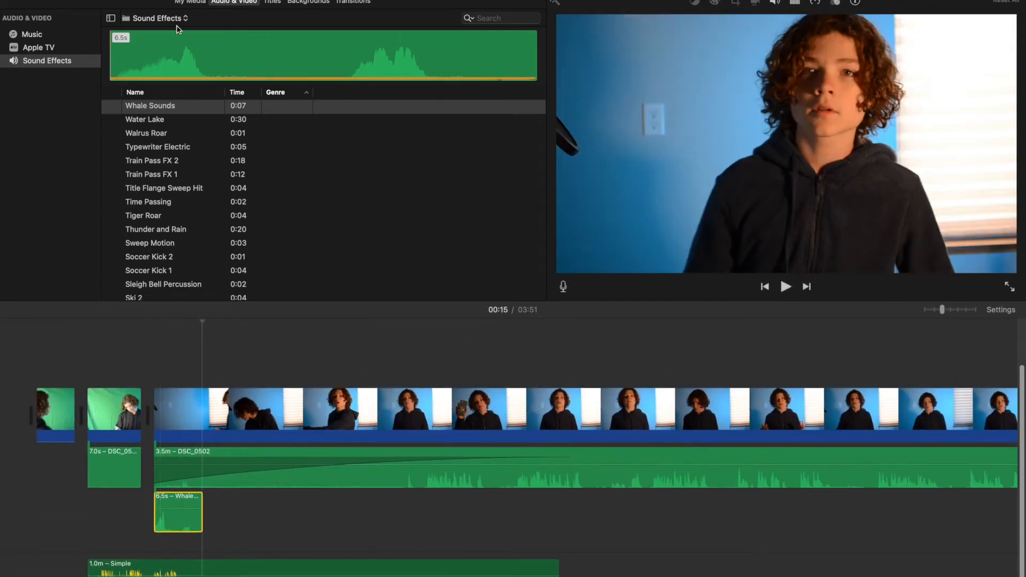
left_click(150, 111)
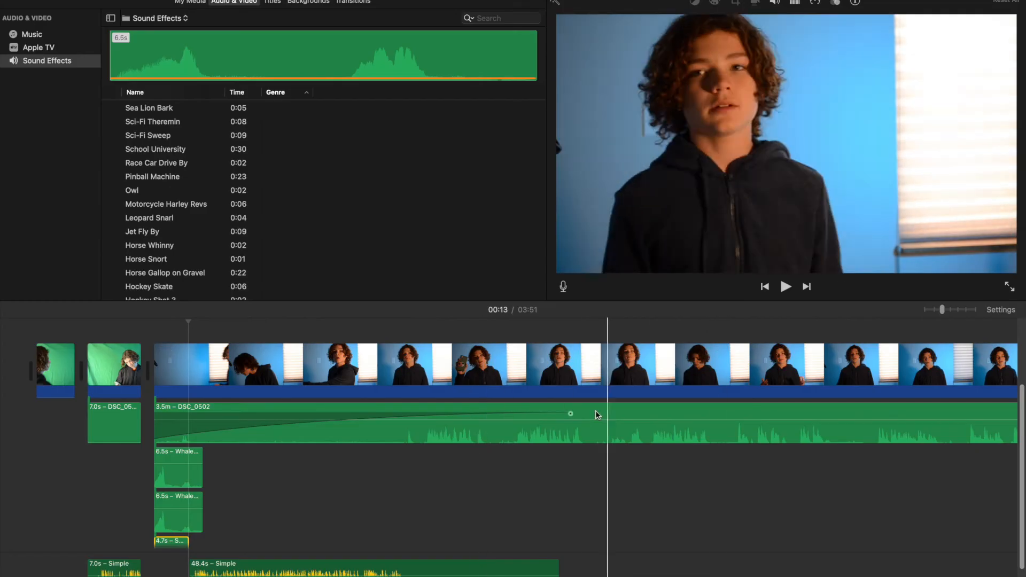
- Add the Drifting title above the long DSC_0502 clip at about 00:41 and trim it to about 2.9 seconds
scroll(597, 415, "up", 4)
scroll(597, 414, "right", 2)
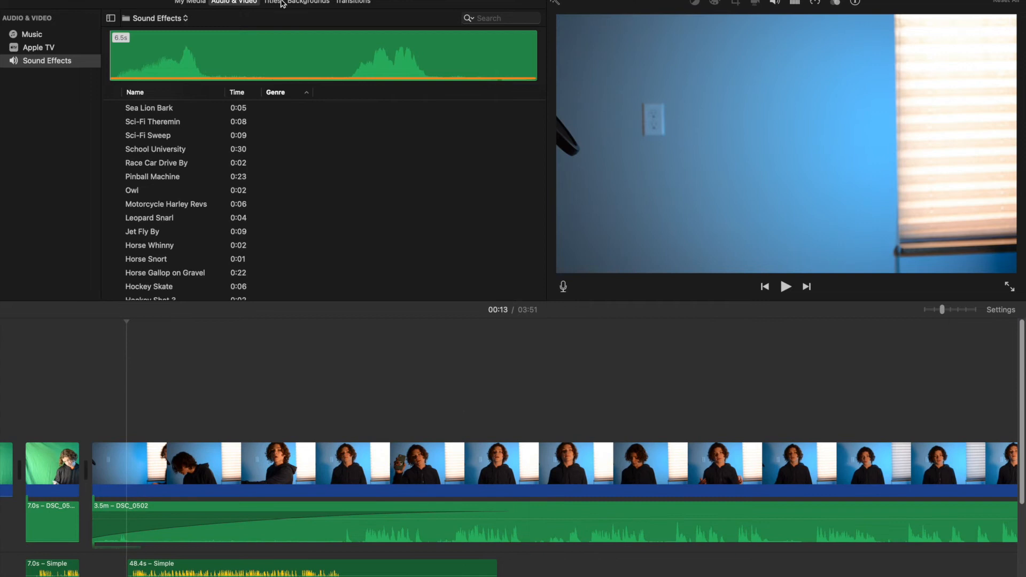
left_click(273, 2)
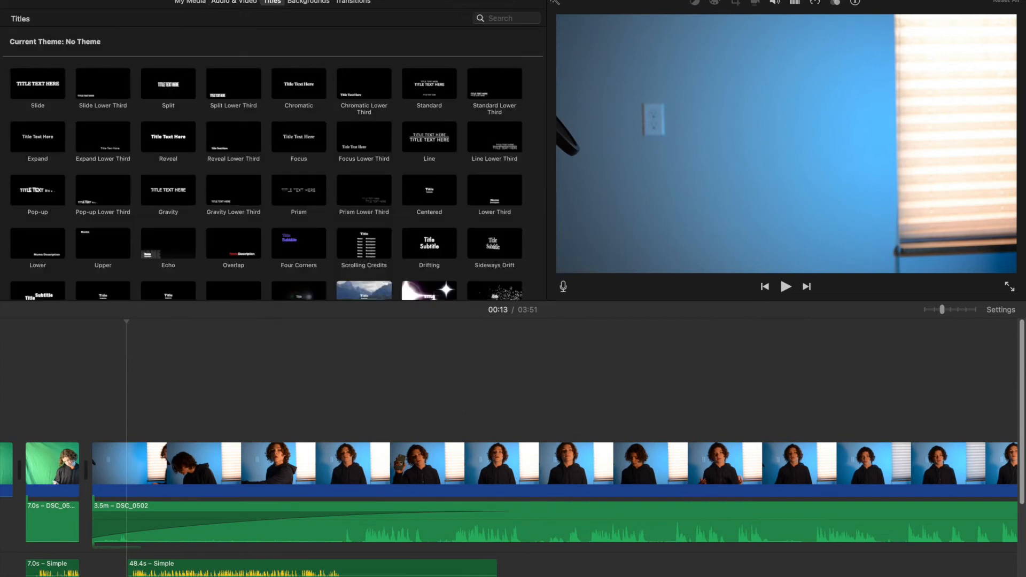
scroll(281, 206, "down", 3)
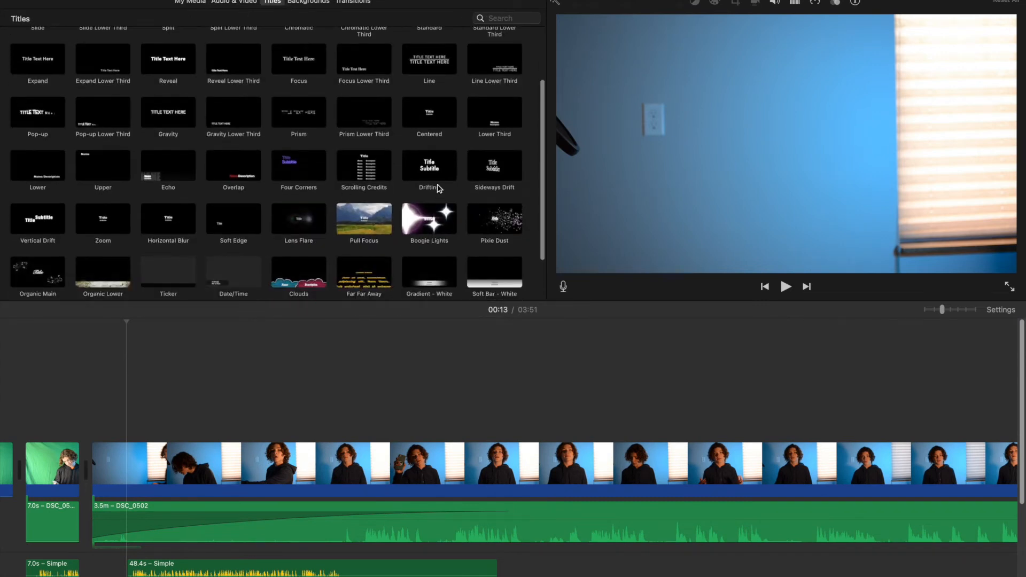
left_click_drag(441, 163, 332, 378)
left_click_drag(358, 429, 716, 431)
mouse_move(359, 431)
left_mouse_down()
mouse_move(644, 428)
mouse_move(345, 427)
mouse_move(353, 429)
left_mouse_up()
- Change the Drifting title's text to "If your enjoying" and its subtitle to "like the video"
left_click(343, 432)
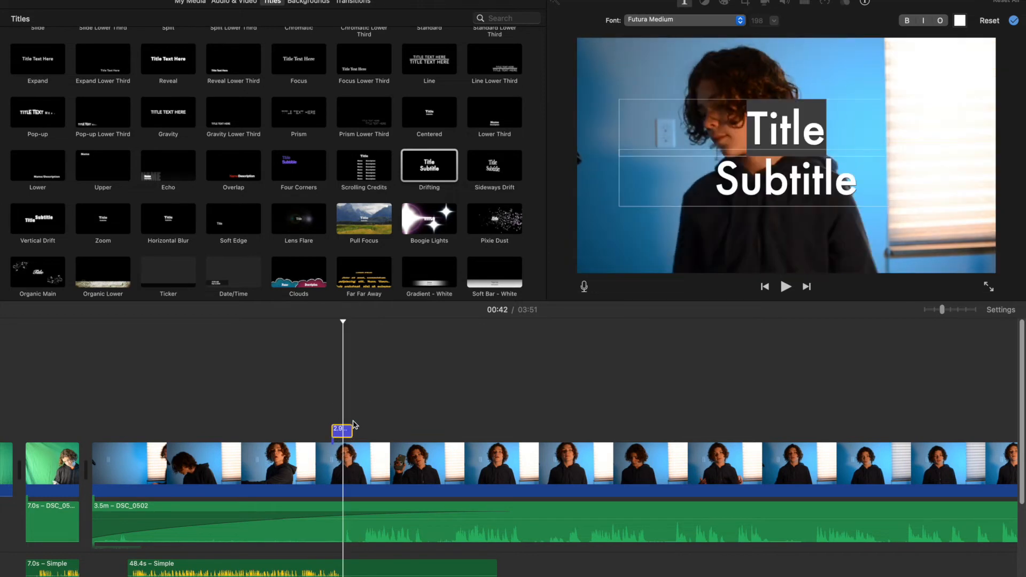
left_click(806, 133)
type("If your enjoying")
key("Tab")
type("like the video")
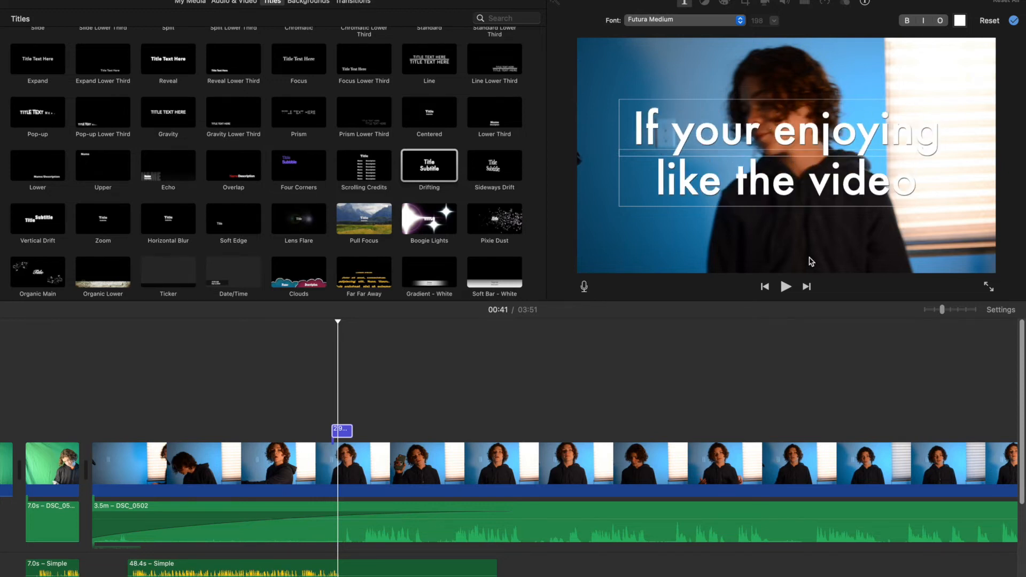
- Insert the Black background between the short green-screen clip and the long DSC_0502 clip
left_click(309, 2)
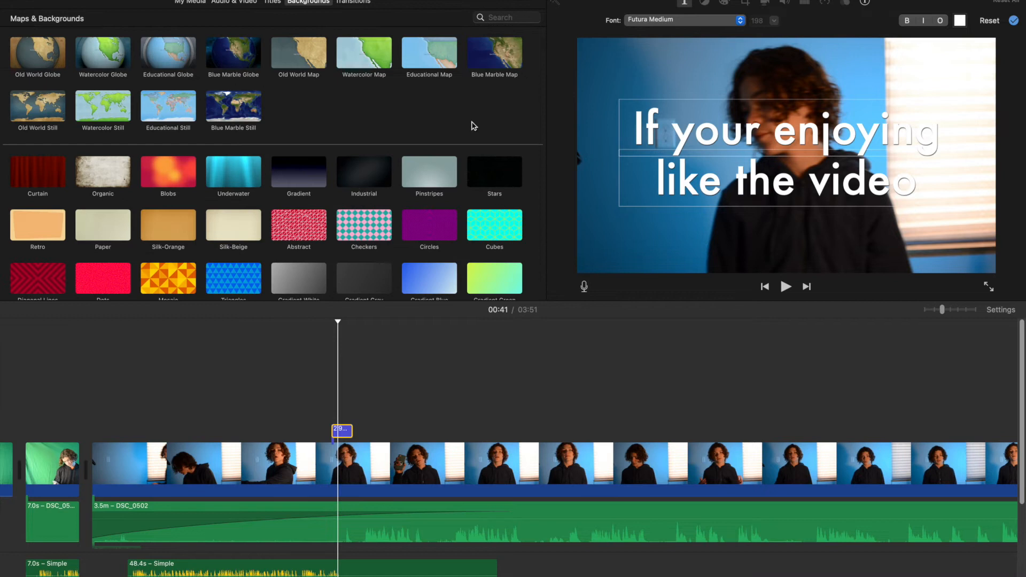
scroll(423, 200, "down", 5)
left_click_drag(316, 207, 102, 464)
- Add a Wipe Right transition between the black background and the long DSC_0502 clip
left_click(353, 2)
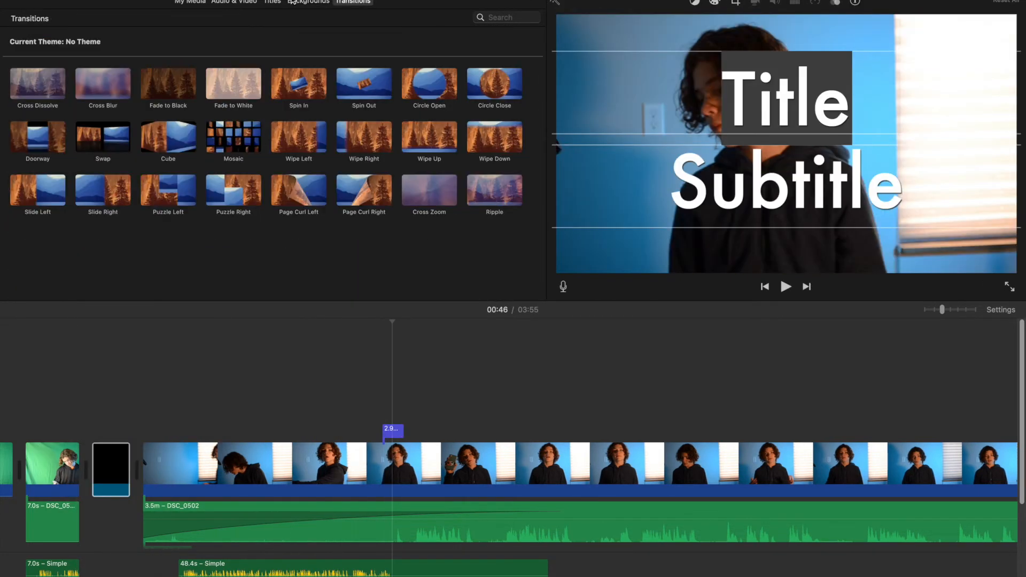
left_click(294, 1)
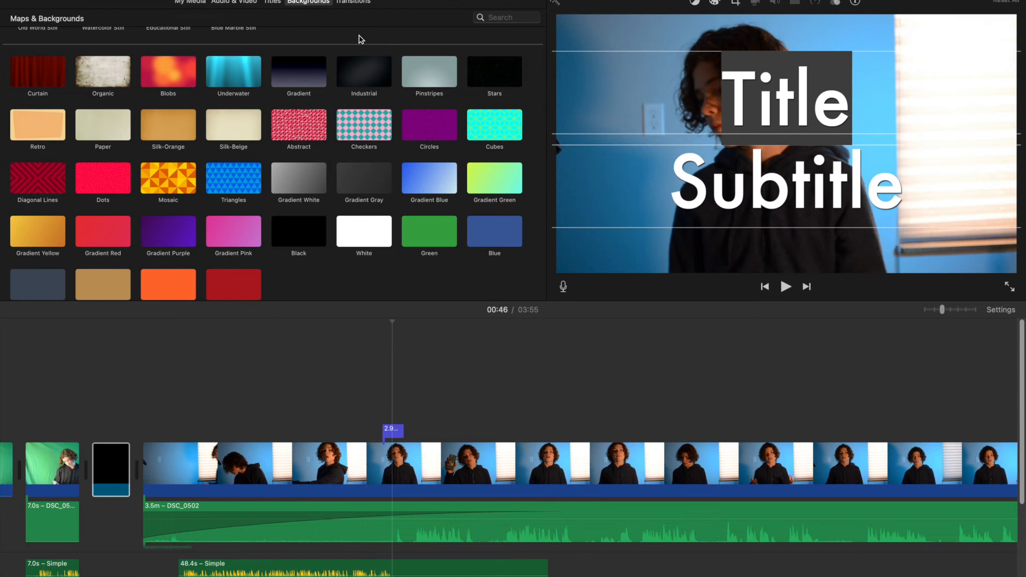
left_click(353, 2)
left_click_drag(369, 140, 142, 485)
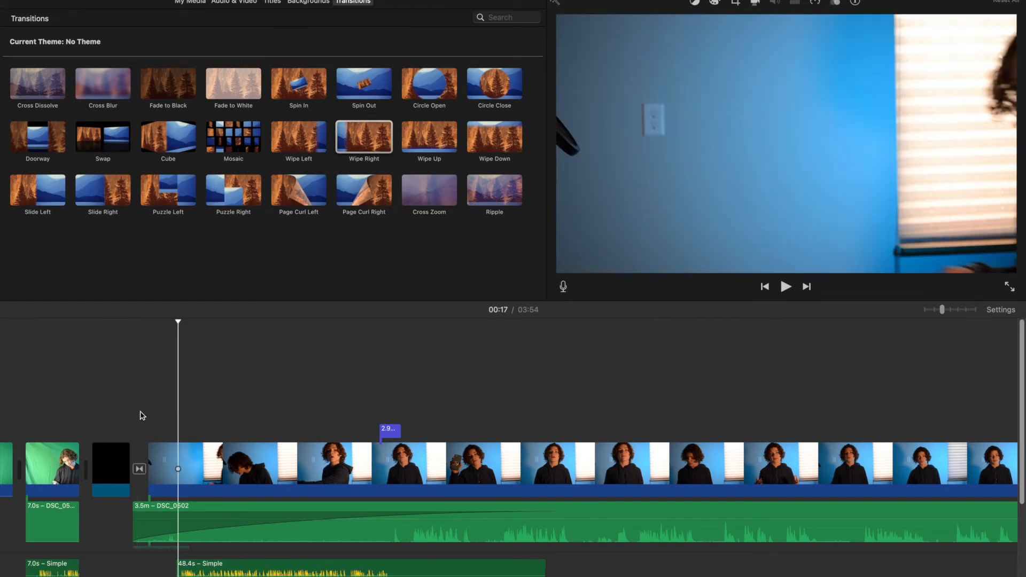
- Show the Precision Editor for the Wipe Right transition
left_click(140, 469)
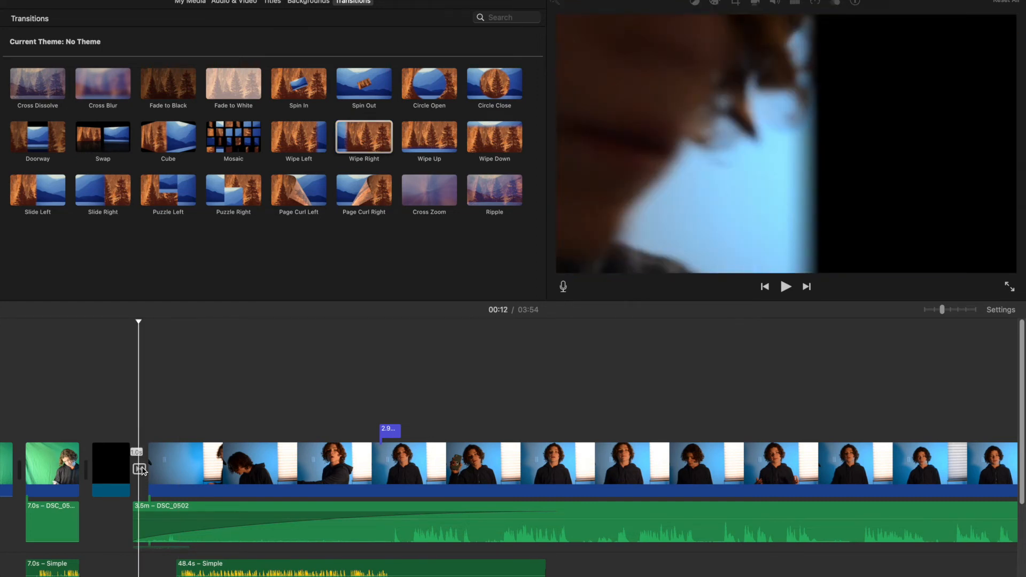
right_click(143, 471)
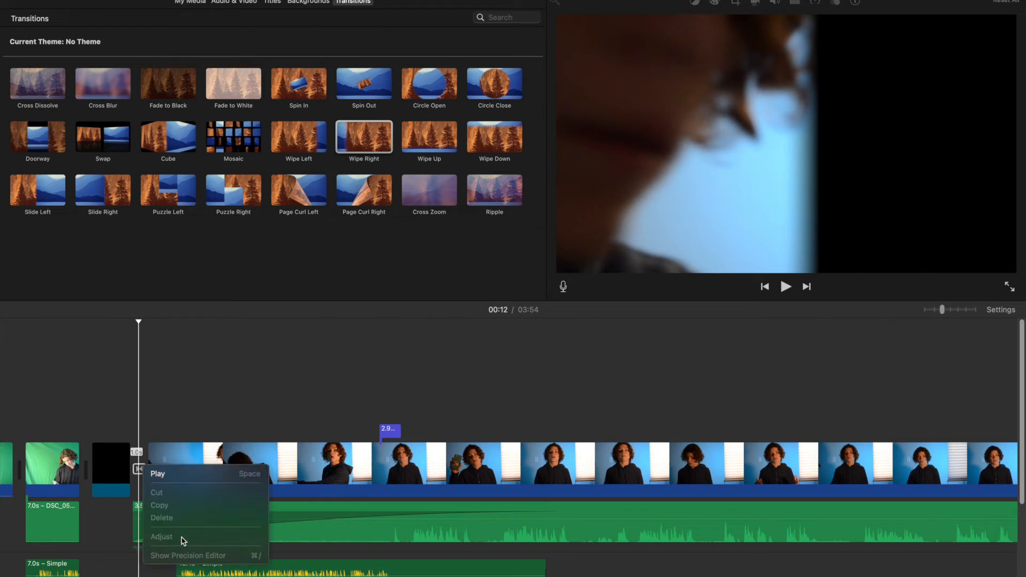
left_click(128, 478)
right_click(138, 473)
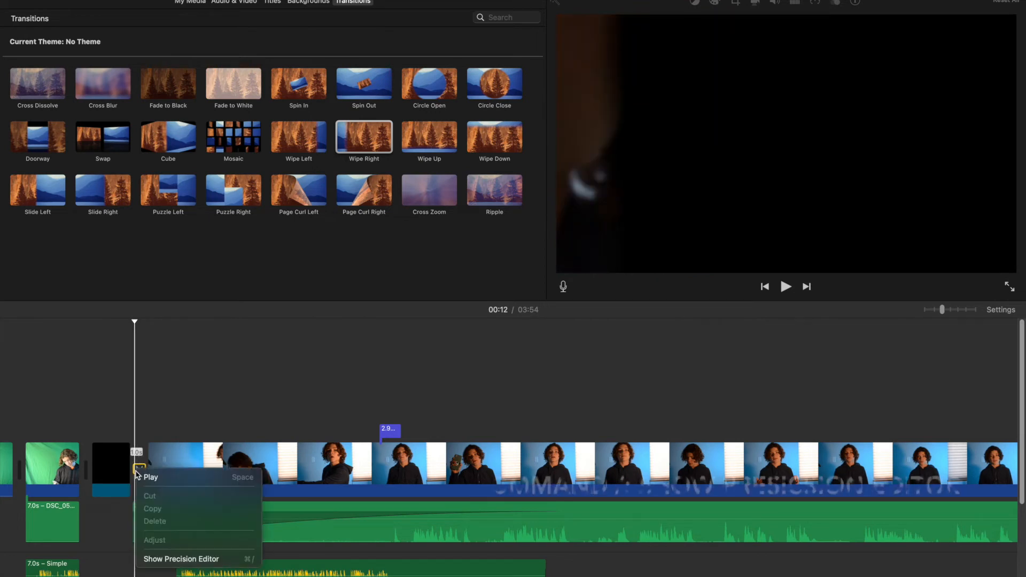
left_click(182, 559)
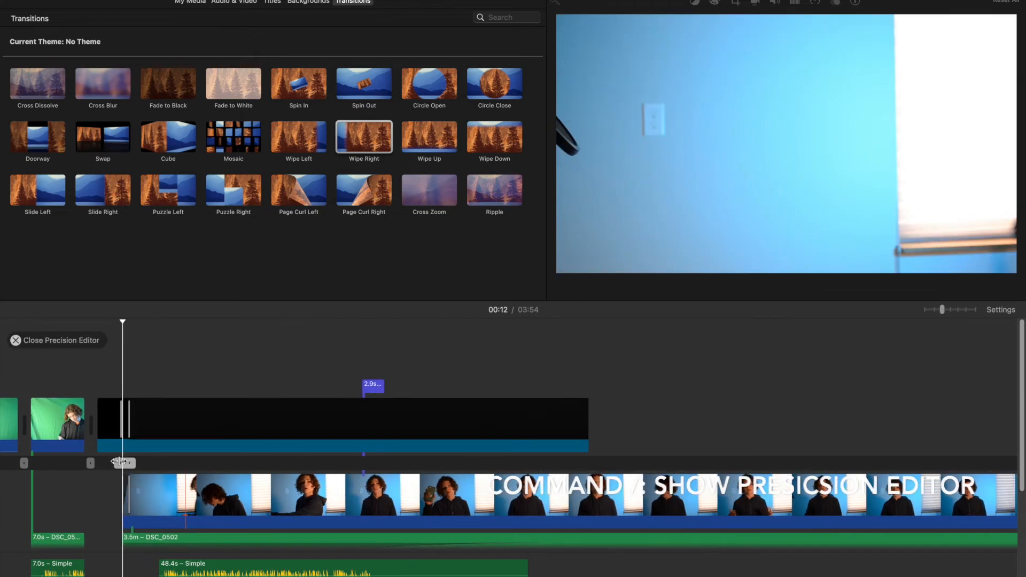
- Lengthen the Wipe Right transition in the Precision Editor, then close the editor
left_click_drag(133, 461, 135, 464)
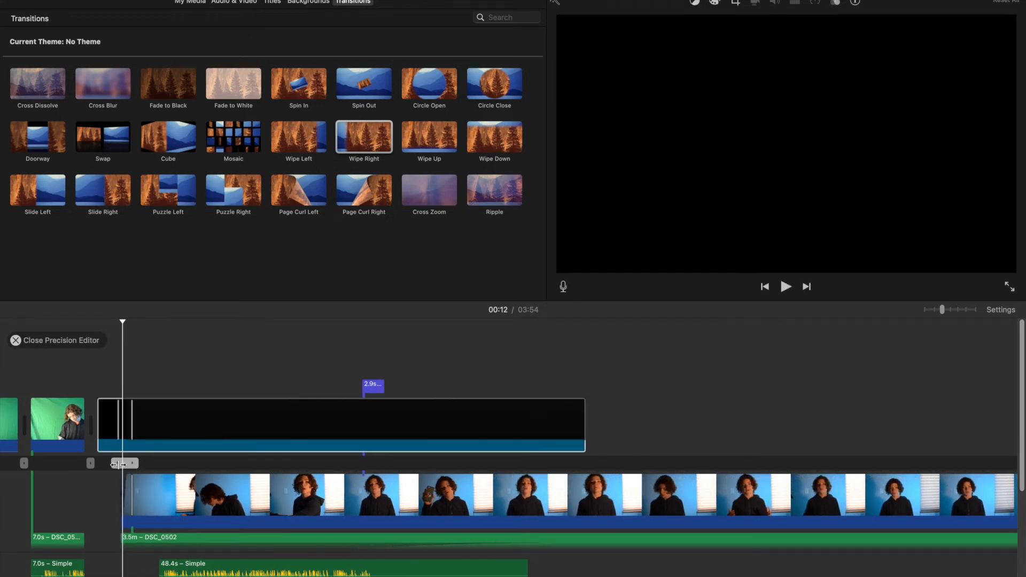
left_click_drag(134, 461, 235, 463)
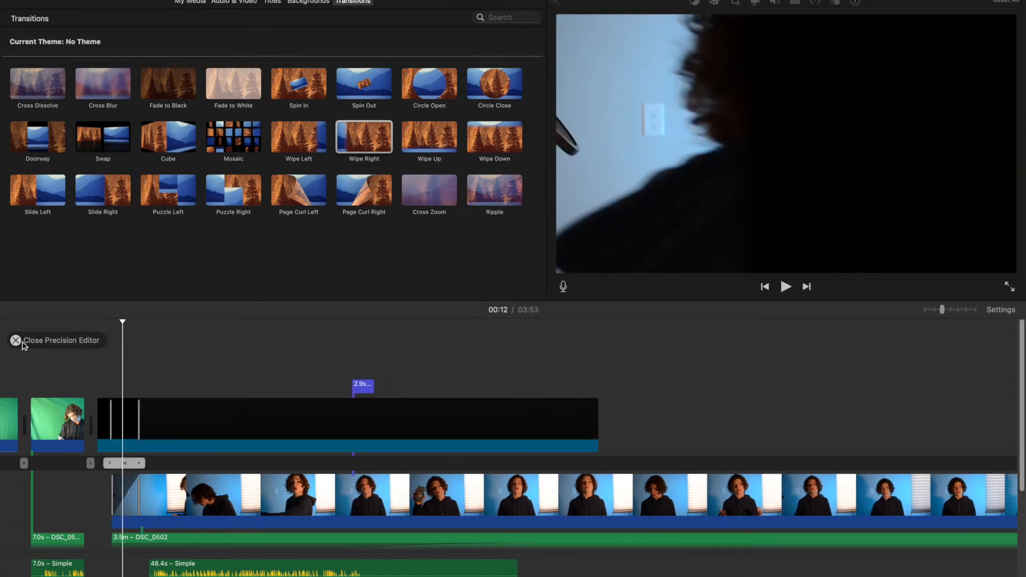
left_click(15, 342)
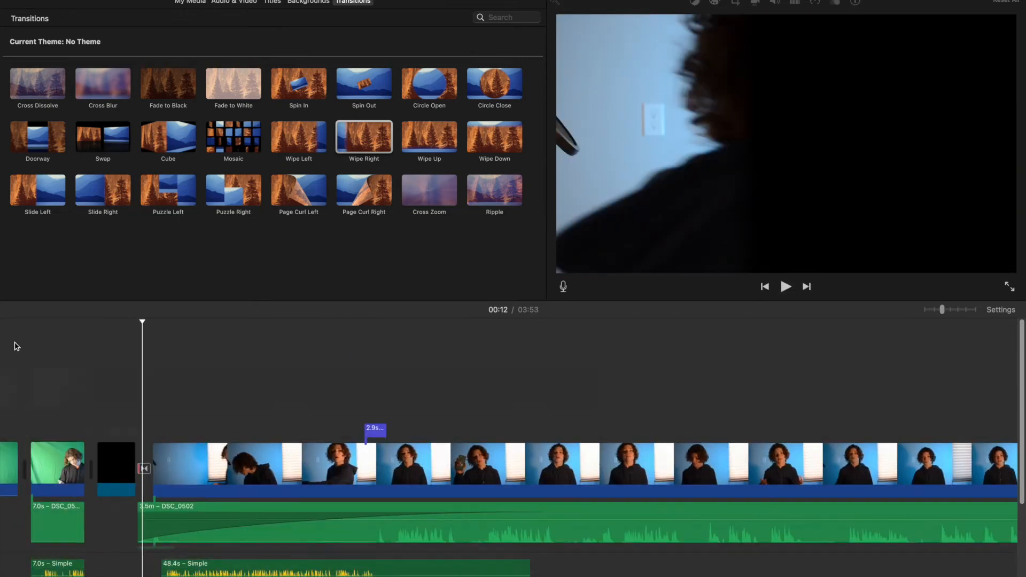
- Add the 3.5-minute project clip as an overlay above the main footage at about 00:46 and play it
key("super+1")
scroll(655, 435, "right", 3)
scroll(657, 439, "down", 1)
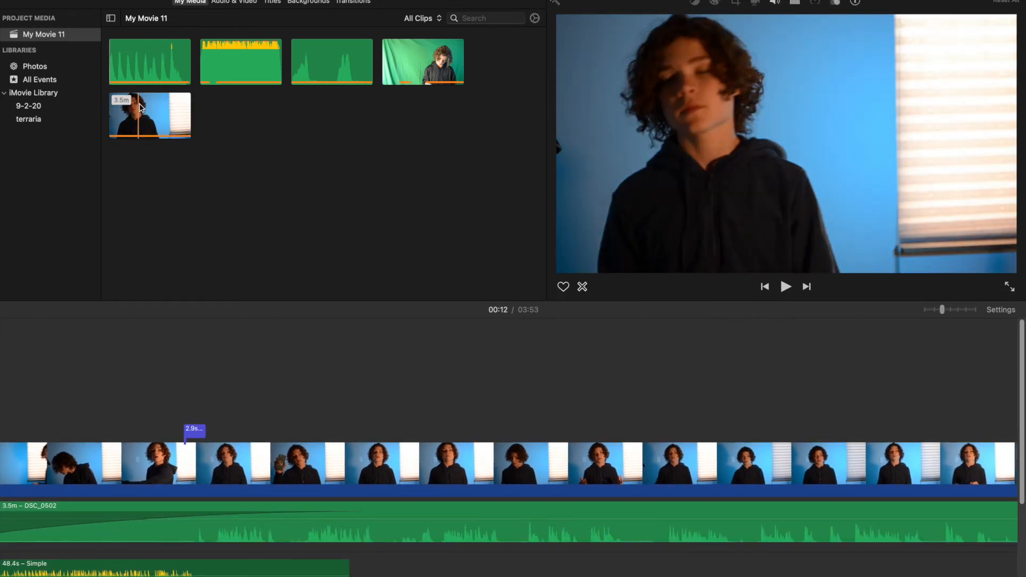
left_click_drag(144, 119, 214, 397)
key("space")
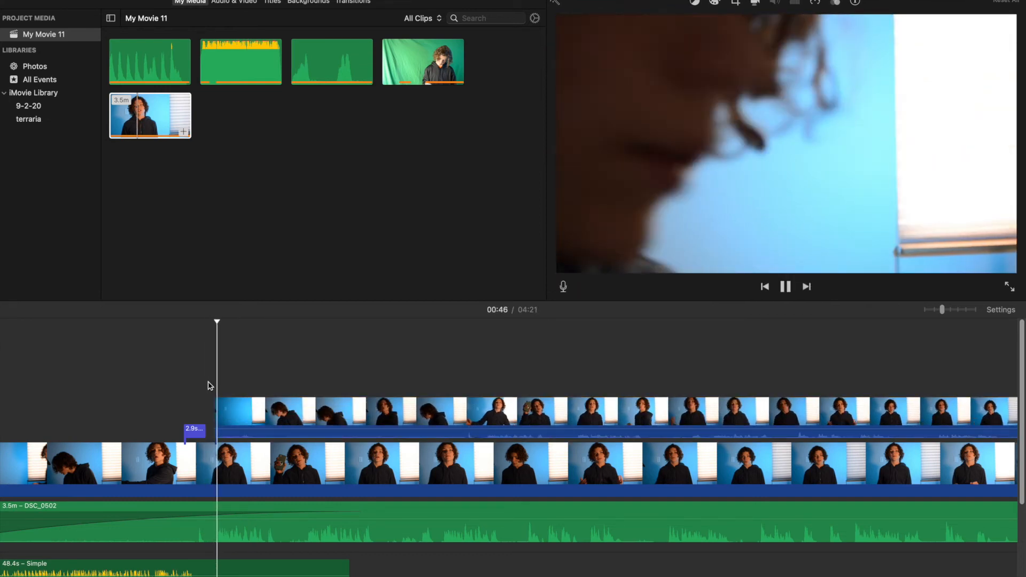
- Set the overlay clip to Picture in Picture with the Swap transition, a thick border and a shadow
left_click(273, 418)
left_click(259, 417)
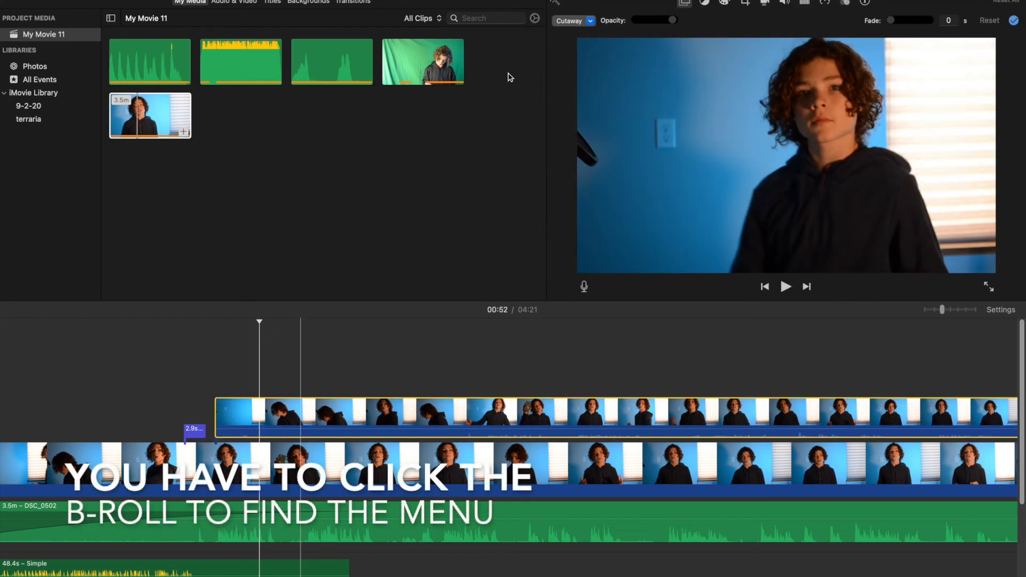
left_click(573, 20)
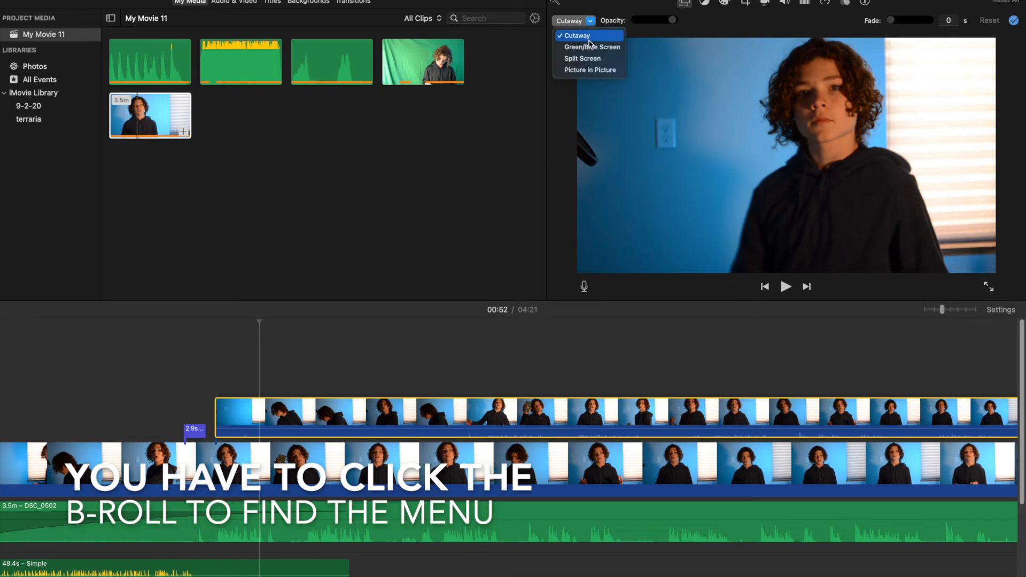
left_click(599, 72)
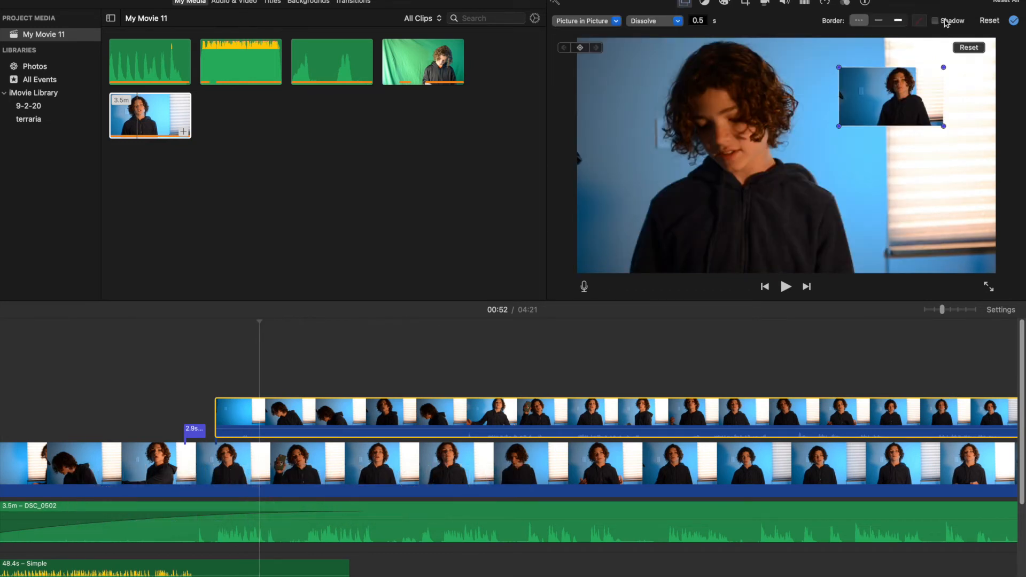
left_click(936, 21)
left_click(899, 21)
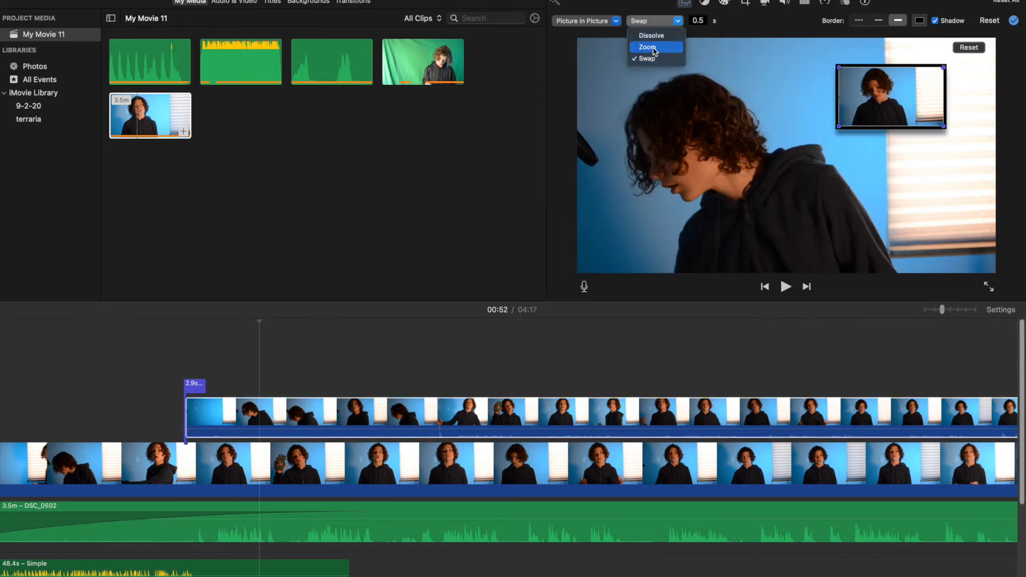
- Play the movie from just before the picture-in-picture overlay to preview its Swap transition
left_click(246, 380)
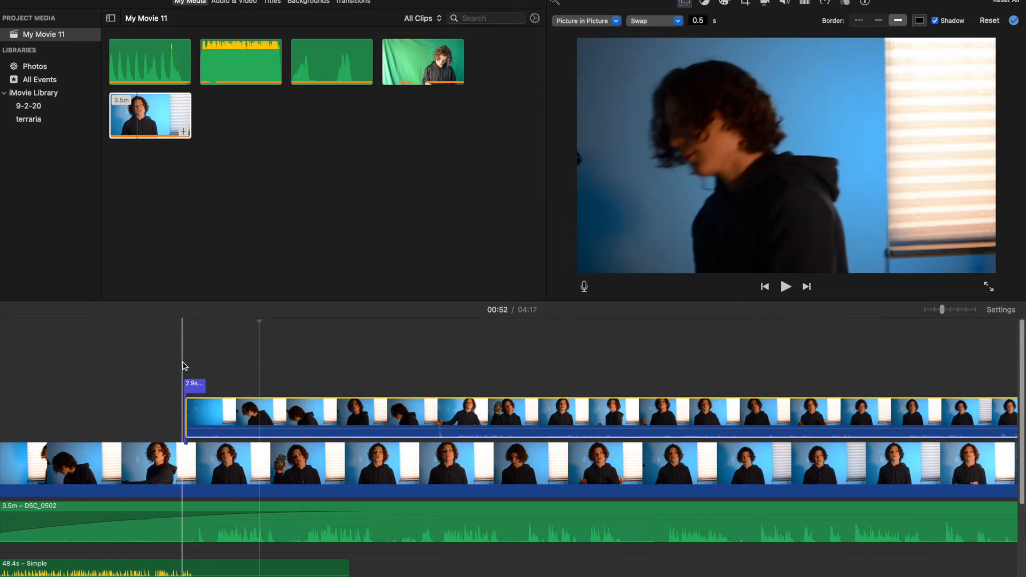
left_click(167, 413)
key("space")
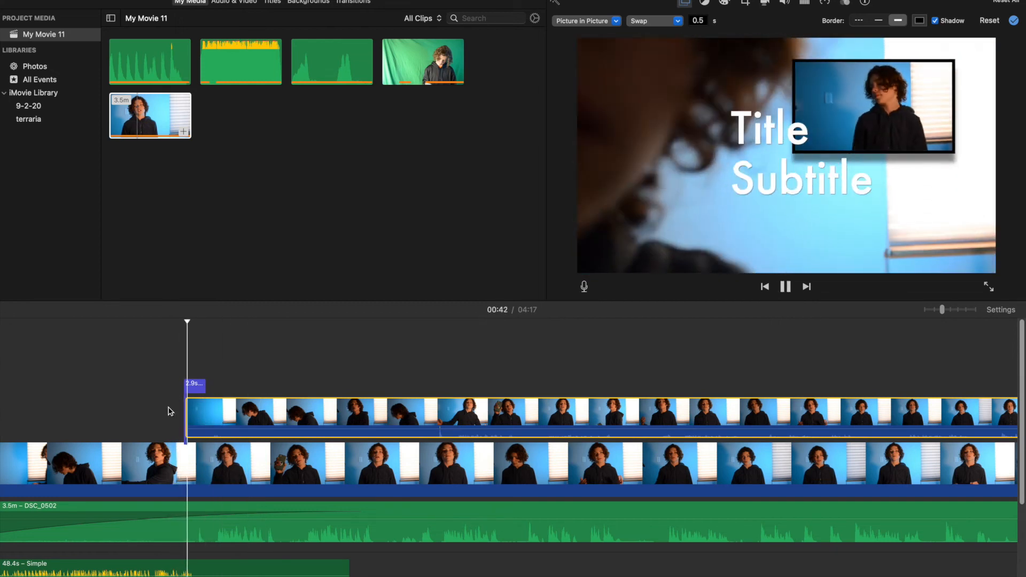
- Switch the overlay clip from Picture in Picture to Split Screen
left_click(588, 20)
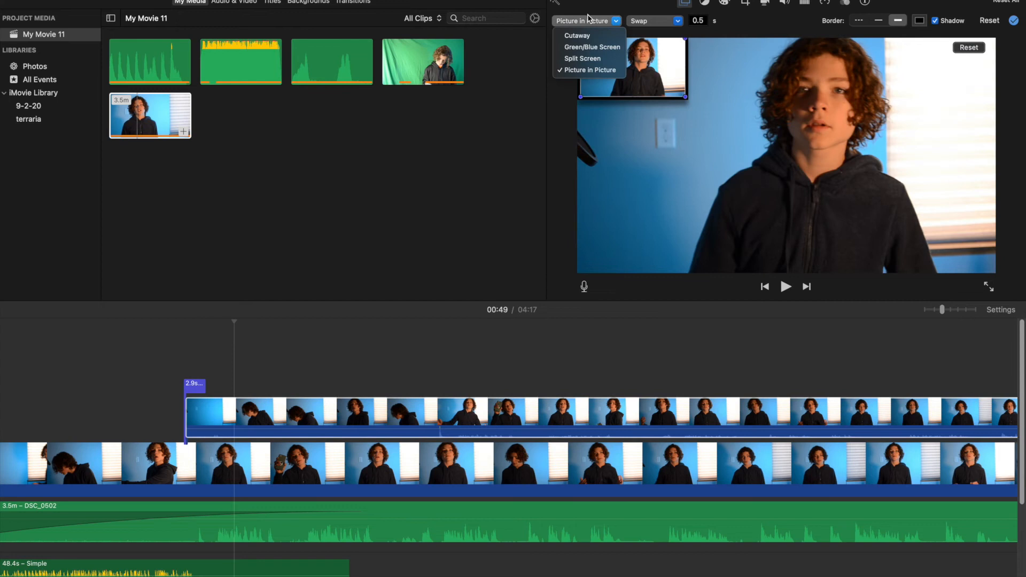
left_click(598, 59)
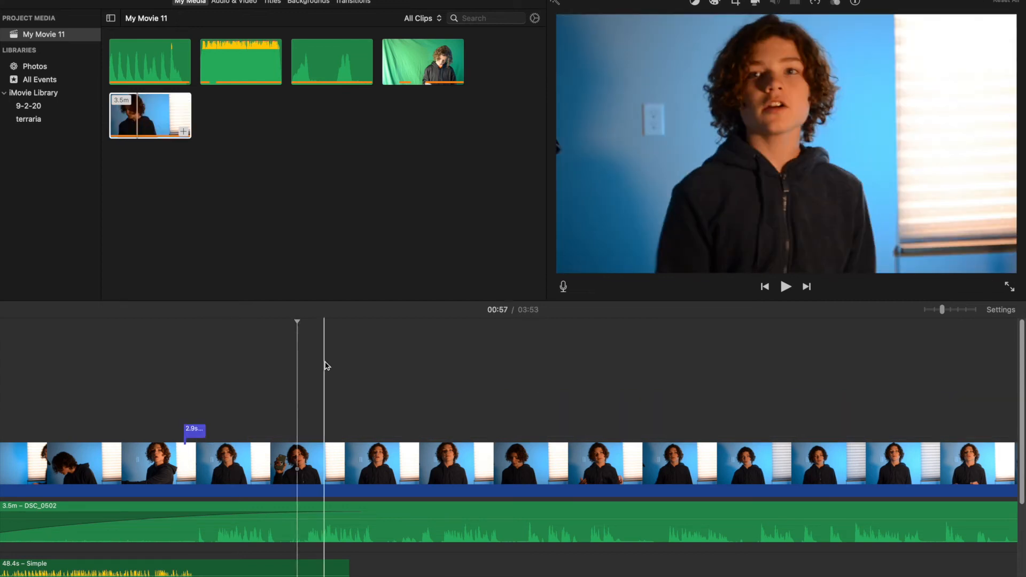
- Add the 15-second green-screen clip as an overlay at about 00:52 and set it to Green/Blue Screen
left_click_drag(433, 67, 276, 417)
left_click(590, 21)
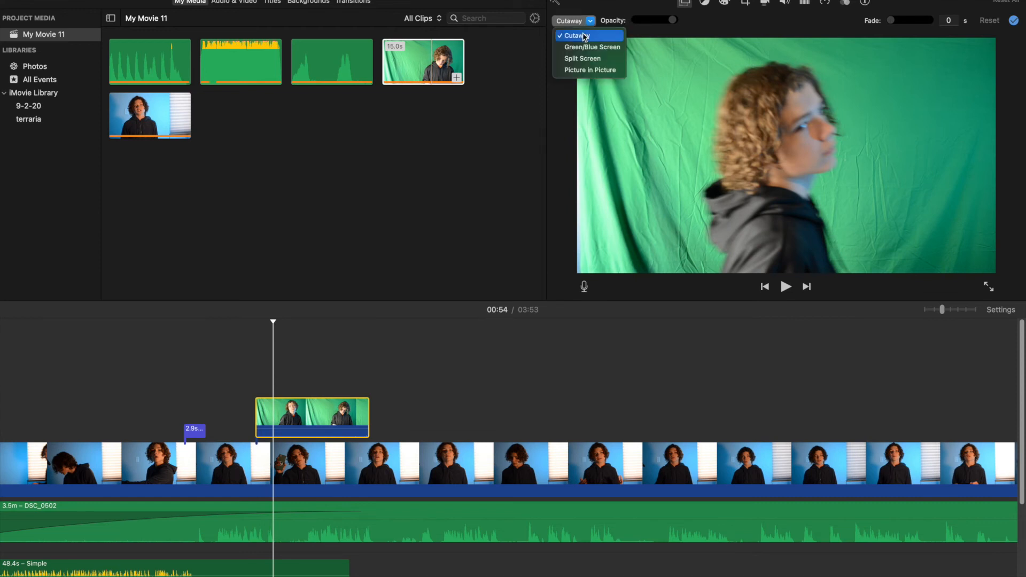
left_click(588, 48)
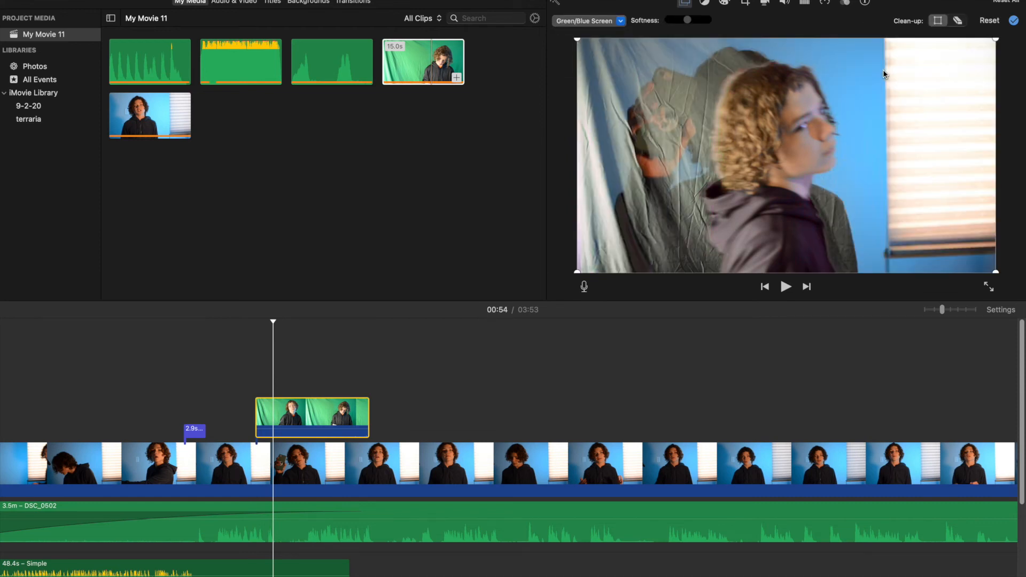
- Clean up the green-screen overlay by cropping its left edge in toward the subject, selecting the eraser, and adjusting softness to about midway
left_click_drag(692, 22, 731, 23)
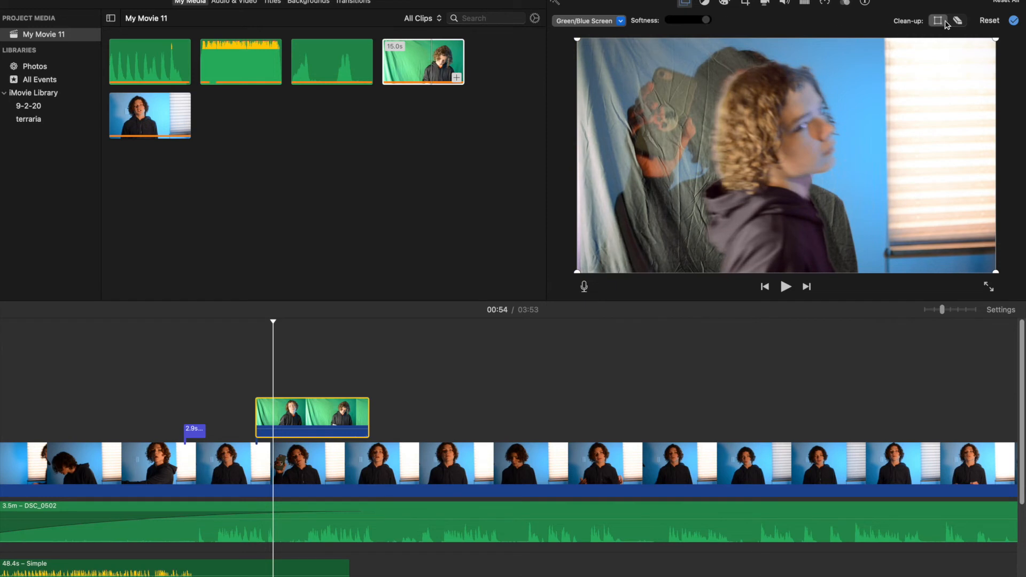
left_click_drag(582, 42, 753, 58)
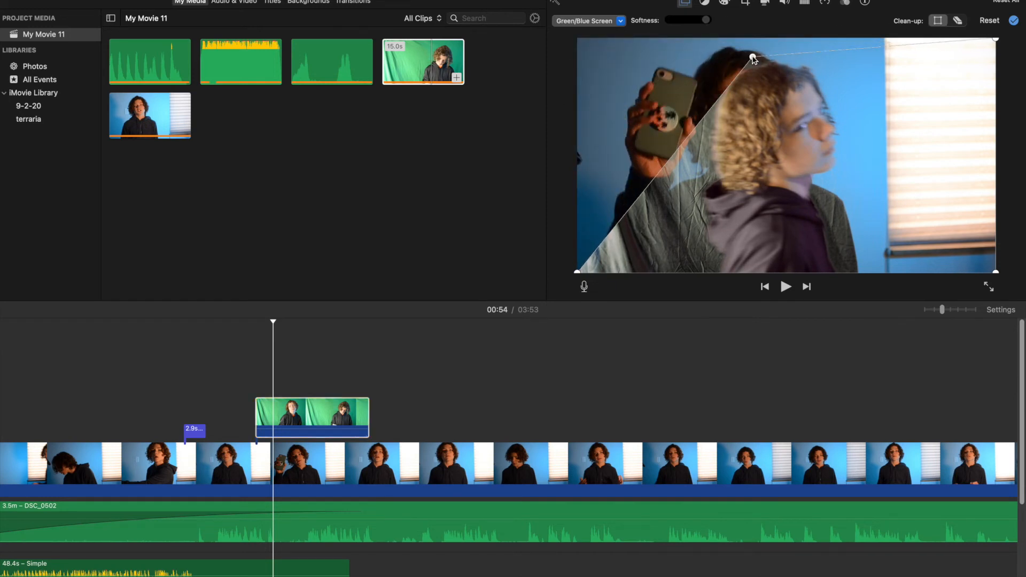
left_click_drag(580, 274, 649, 267)
left_click_drag(754, 58, 733, 59)
left_click(957, 21)
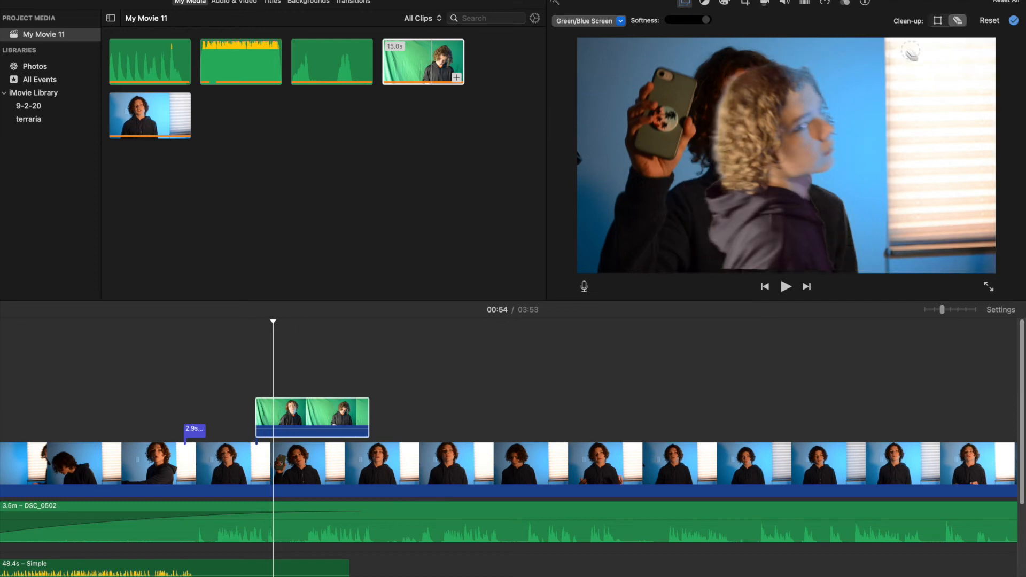
mouse_move(706, 20)
left_mouse_down()
mouse_move(668, 20)
mouse_move(687, 20)
left_mouse_up()
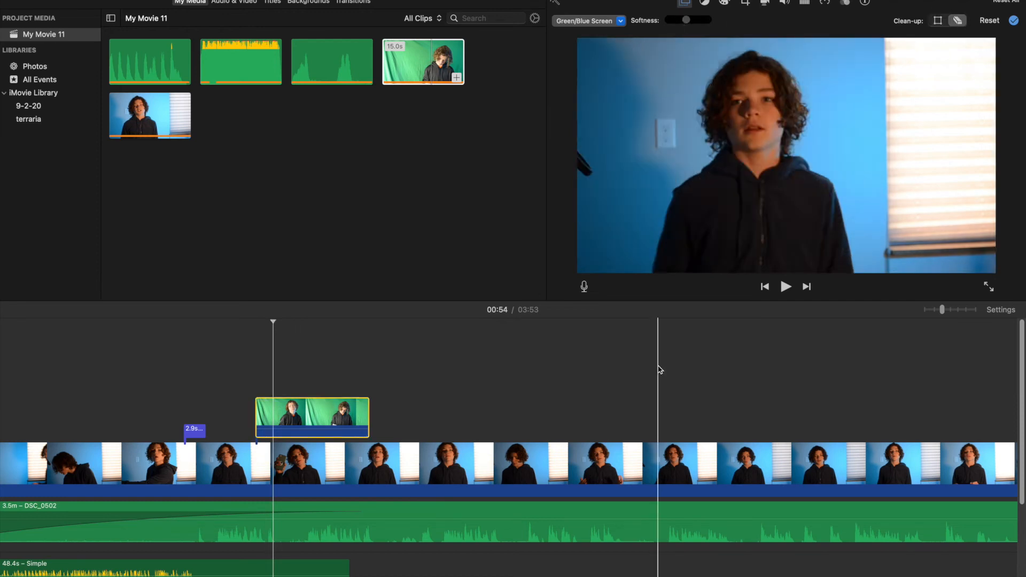
- Set the main footage at about 01:16 to Crop to Fill and shrink the crop frame to a smaller area
key("space")
left_click(448, 462)
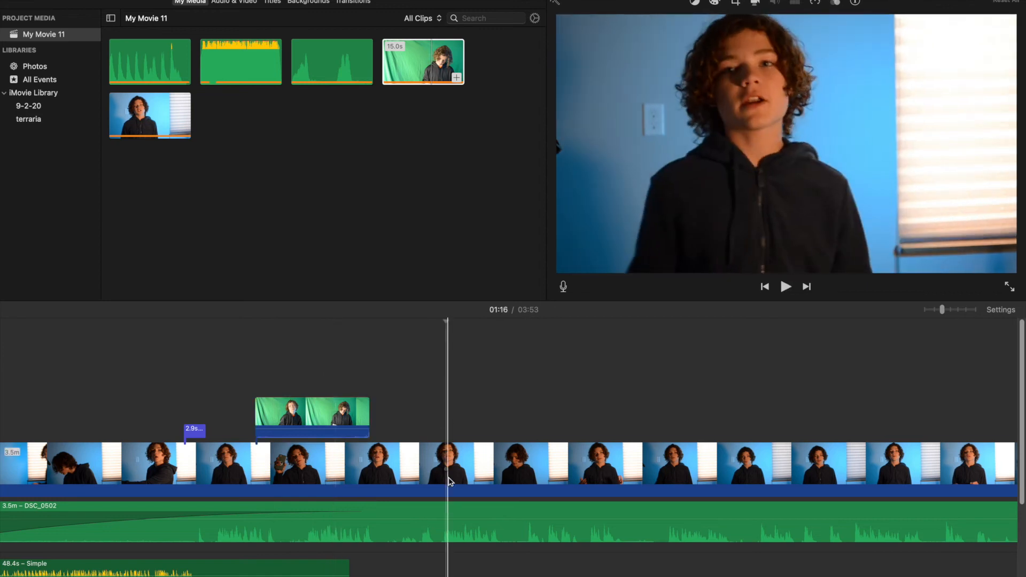
left_click(736, 3)
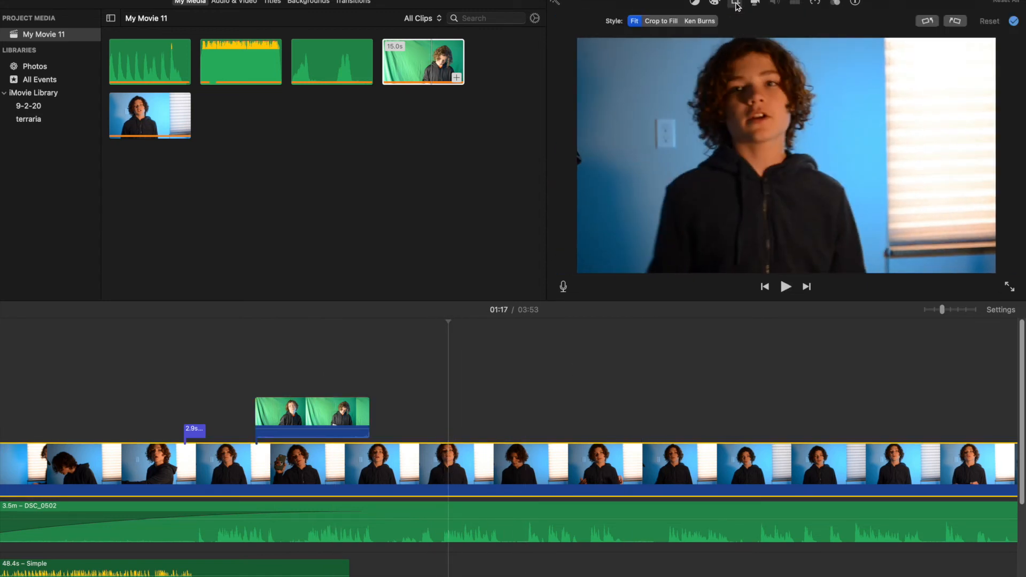
left_click(663, 21)
left_click_drag(579, 42, 698, 99)
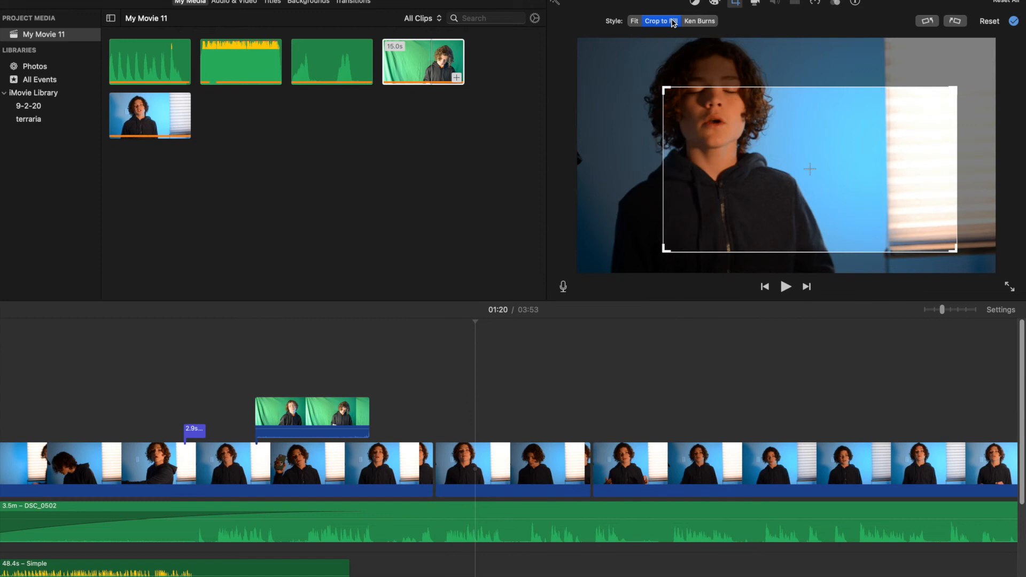
- Apply the Ken Burns style to the short middle section of main footage and rotate it clockwise through a full turn
left_click(700, 21)
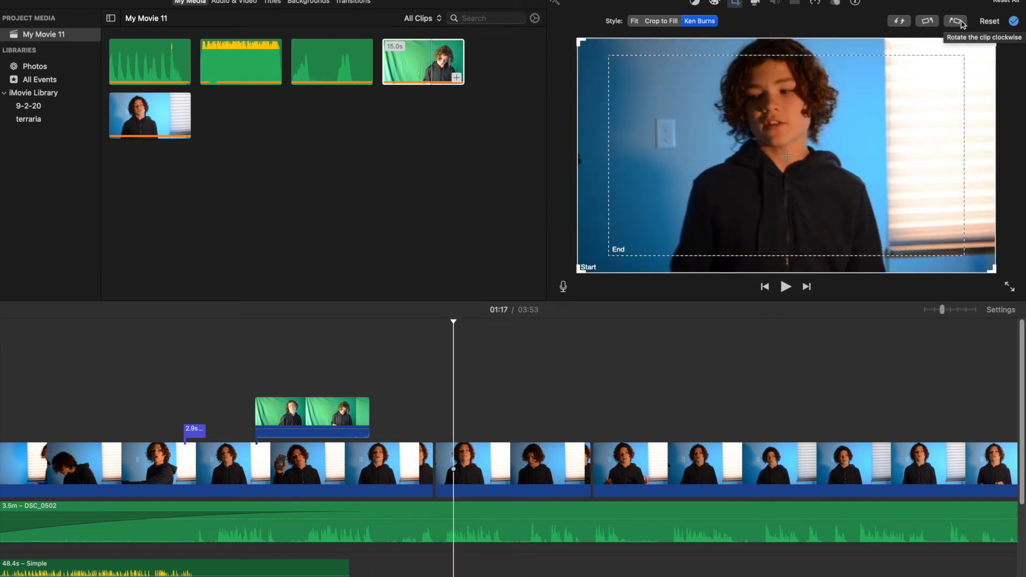
left_click(956, 21)
left_click(956, 21)
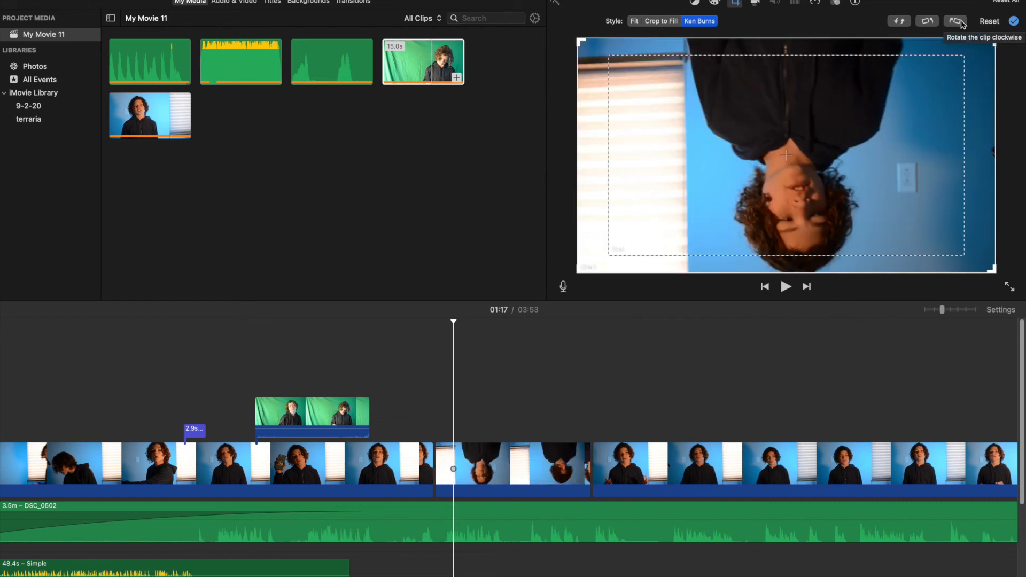
left_click(960, 24)
left_click(961, 25)
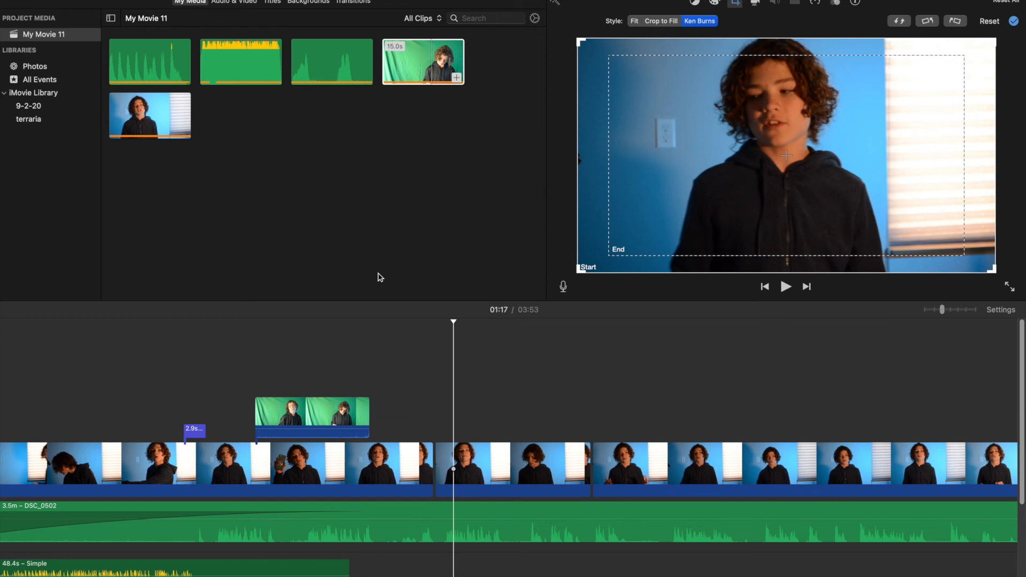
- Turn on Stabilize Shaky Video for the long section of main footage around 02:10
left_click(557, 457)
scroll(626, 454, "right", 5)
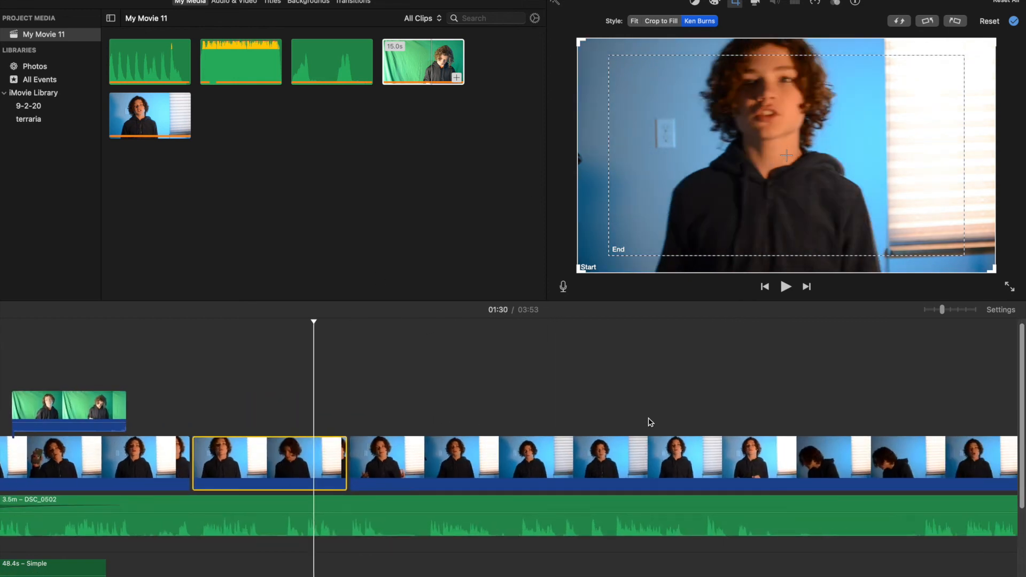
left_click(648, 418)
left_click(619, 450)
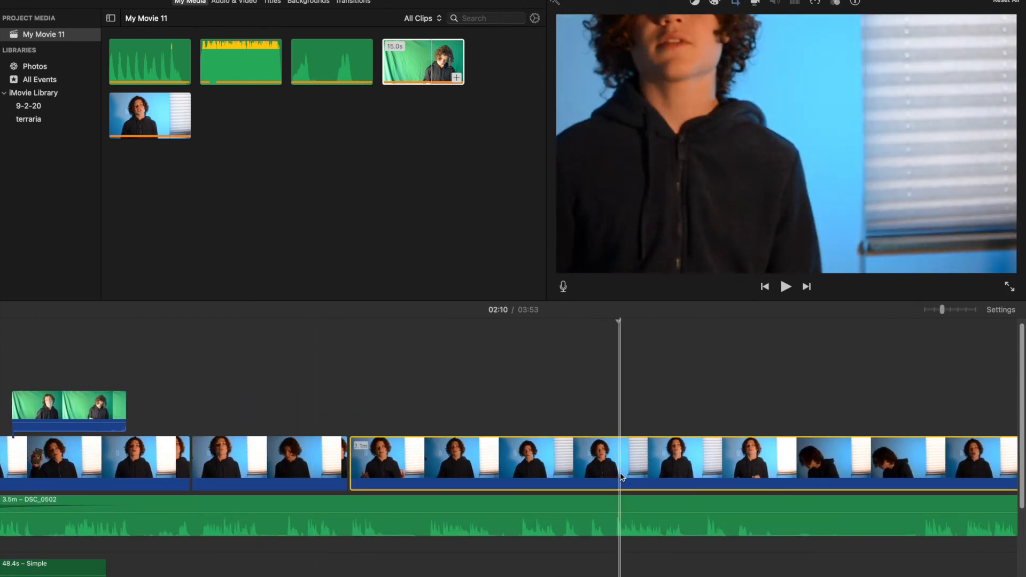
left_click(756, 3)
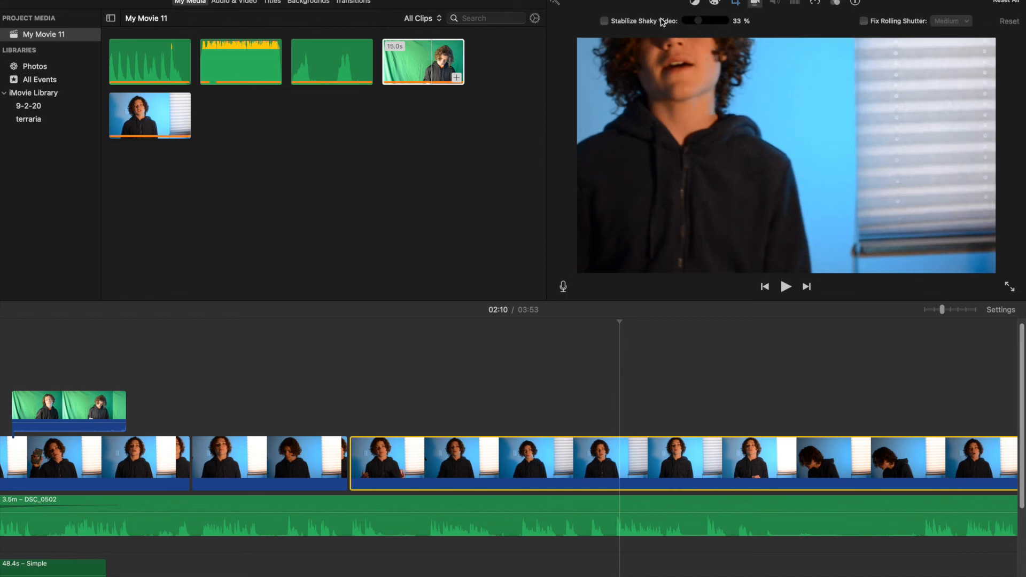
left_click(631, 25)
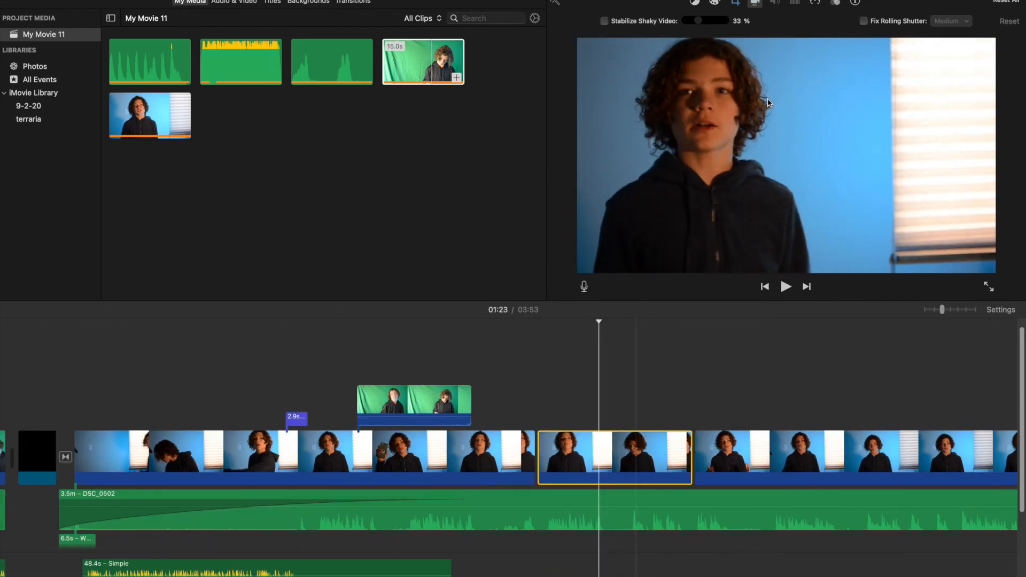
- Set the speed of the short middle section to Fast at 8x
left_click(816, 4)
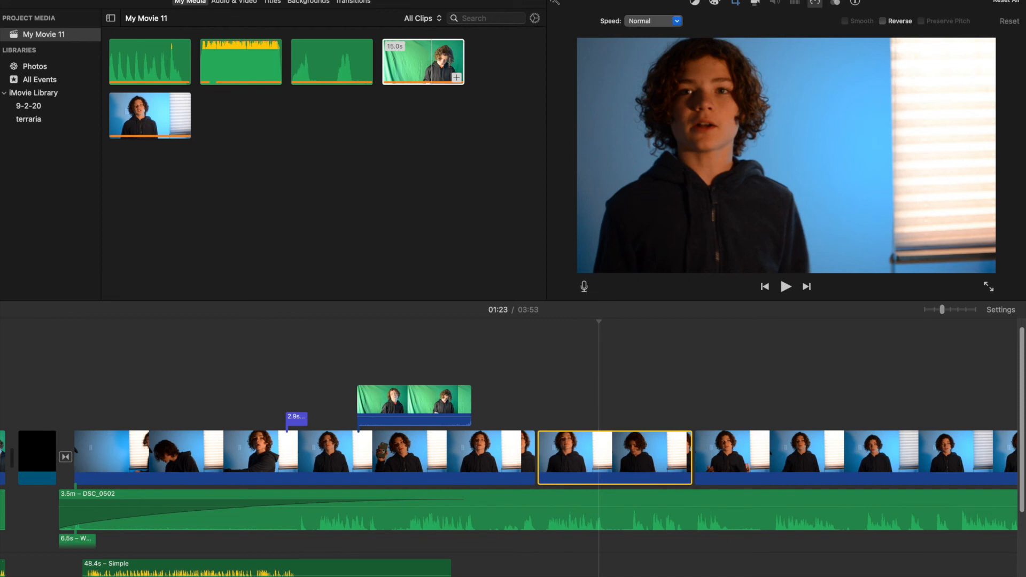
left_click(666, 20)
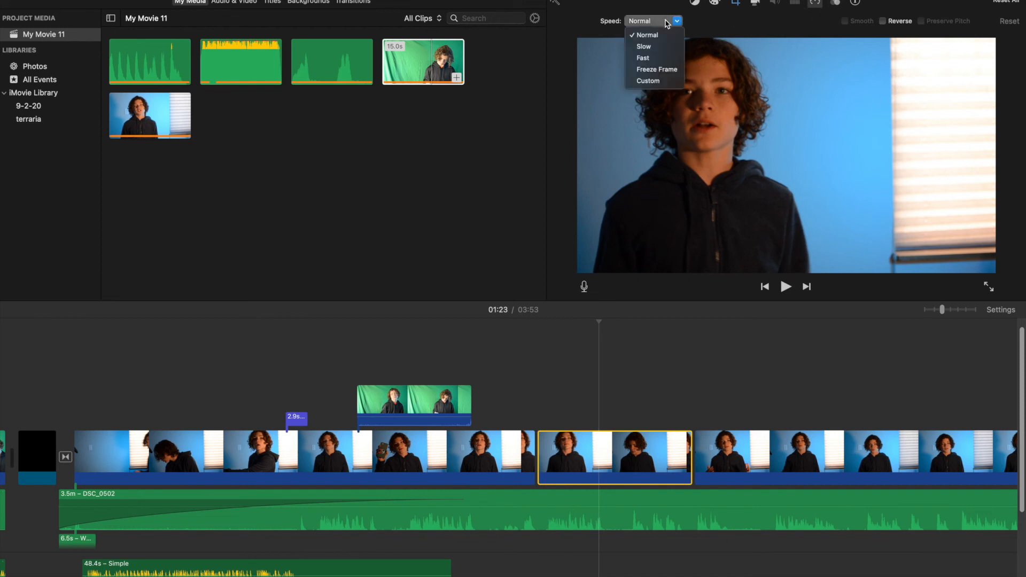
left_click(661, 59)
left_click(722, 21)
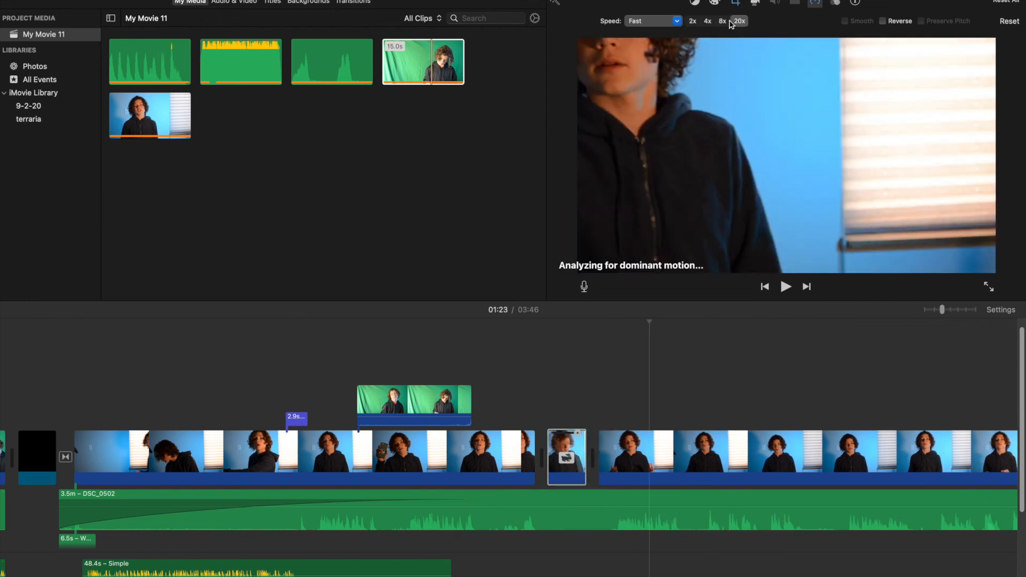
- Slow down the short middle section, then switch its speed to Custom at 50%
left_click(667, 22)
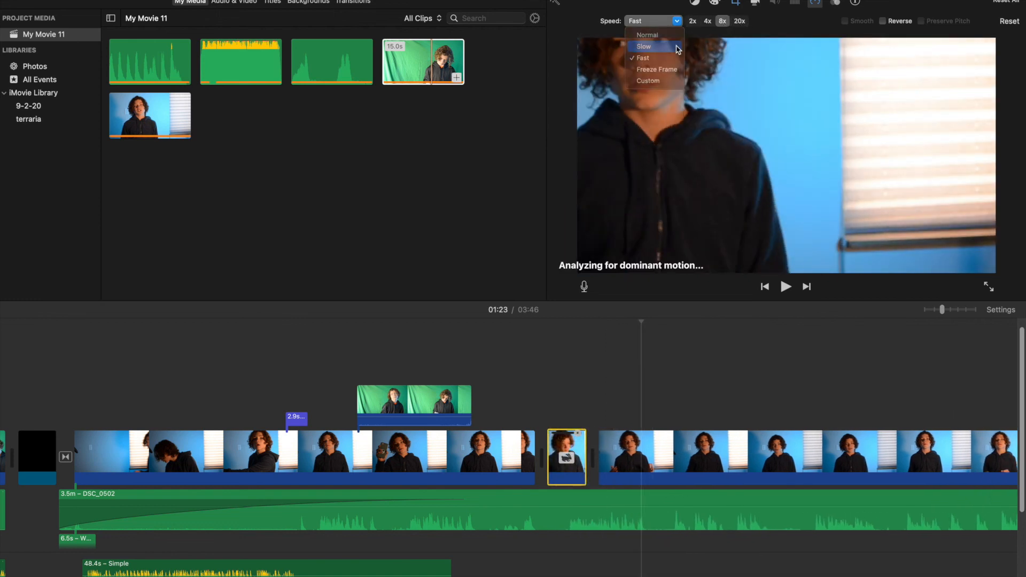
left_click(661, 47)
left_click(667, 24)
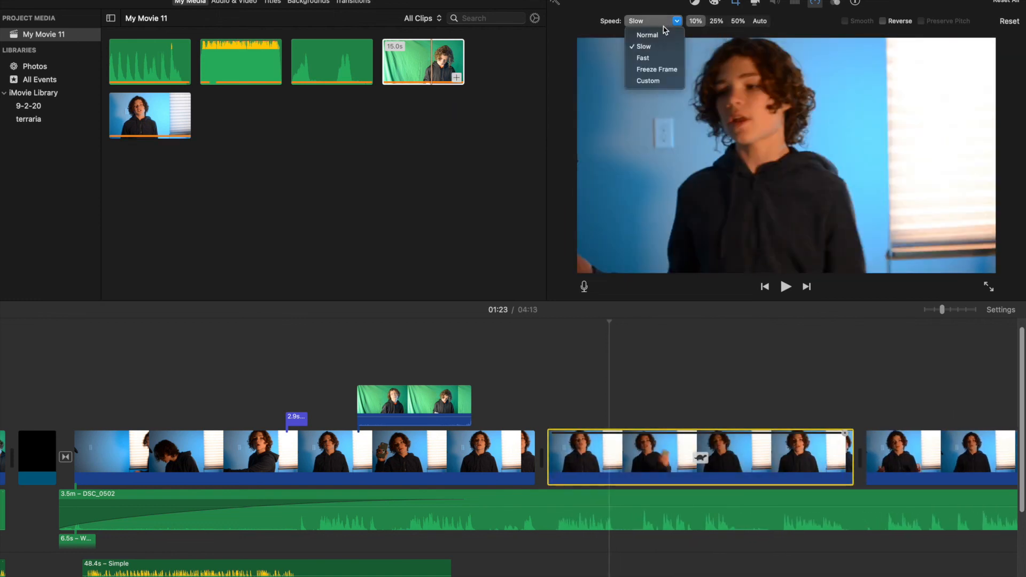
left_click(649, 81)
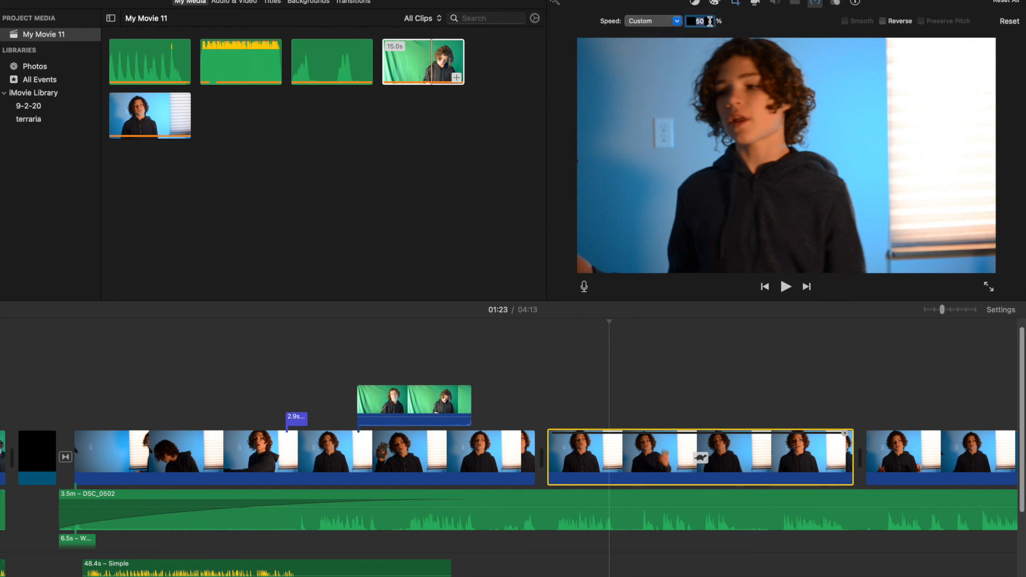
- Adjust the saturation, color temperature and shadow/contrast levels of the long section of main footage around 02:16
scroll(583, 449, "right", 8)
left_click(582, 449)
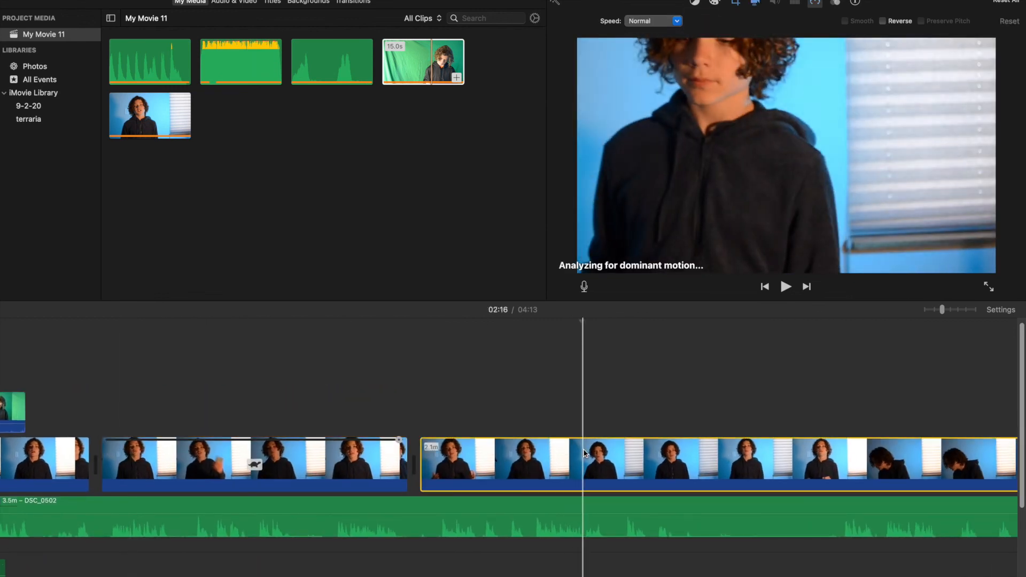
left_click(712, 4)
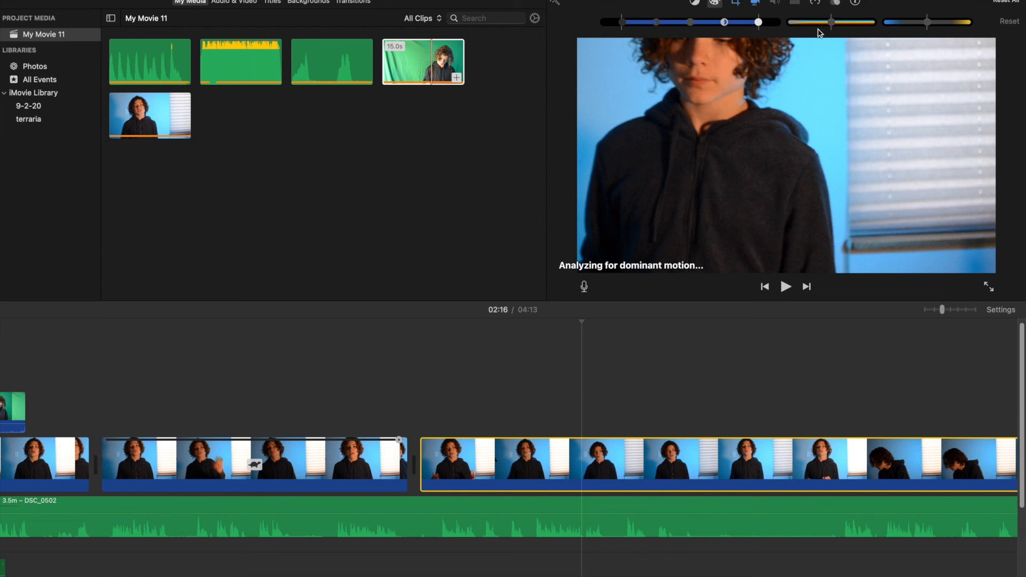
mouse_move(829, 25)
left_mouse_down()
mouse_move(866, 25)
mouse_move(830, 25)
left_mouse_up()
left_click_drag(928, 22, 972, 24)
left_click_drag(907, 24, 890, 24)
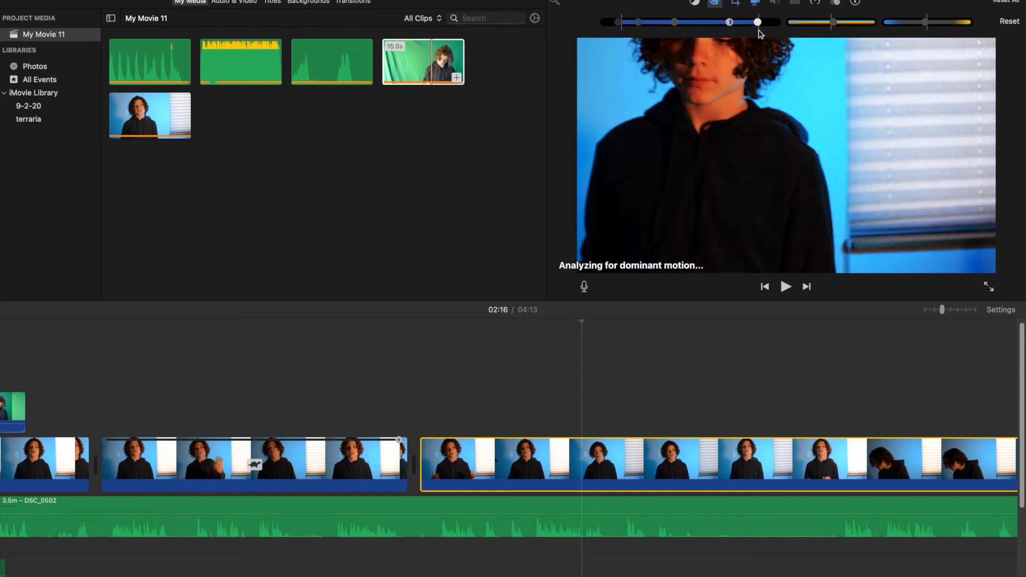
mouse_move(676, 25)
left_mouse_down()
mouse_move(699, 24)
mouse_move(664, 26)
left_mouse_up()
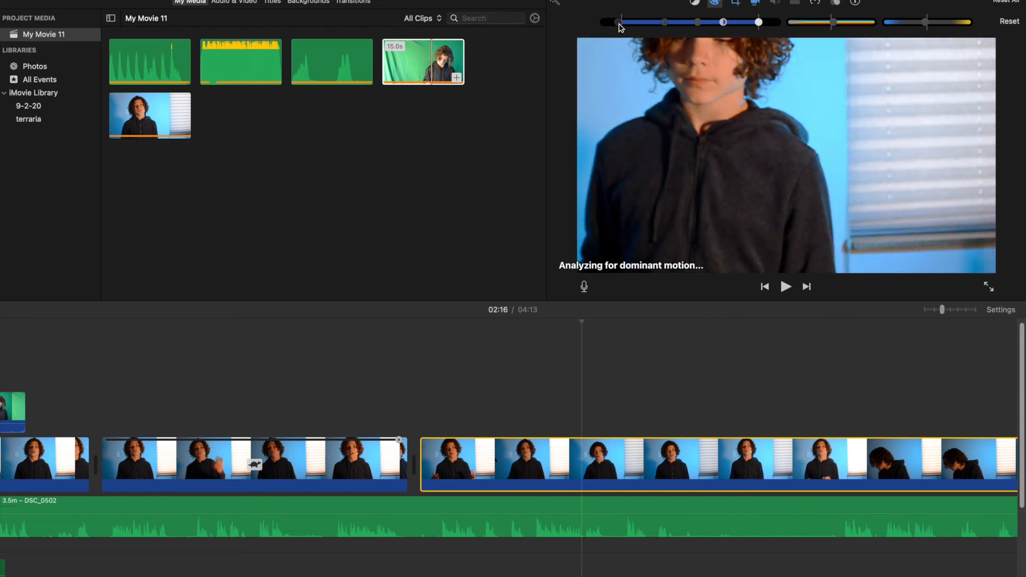